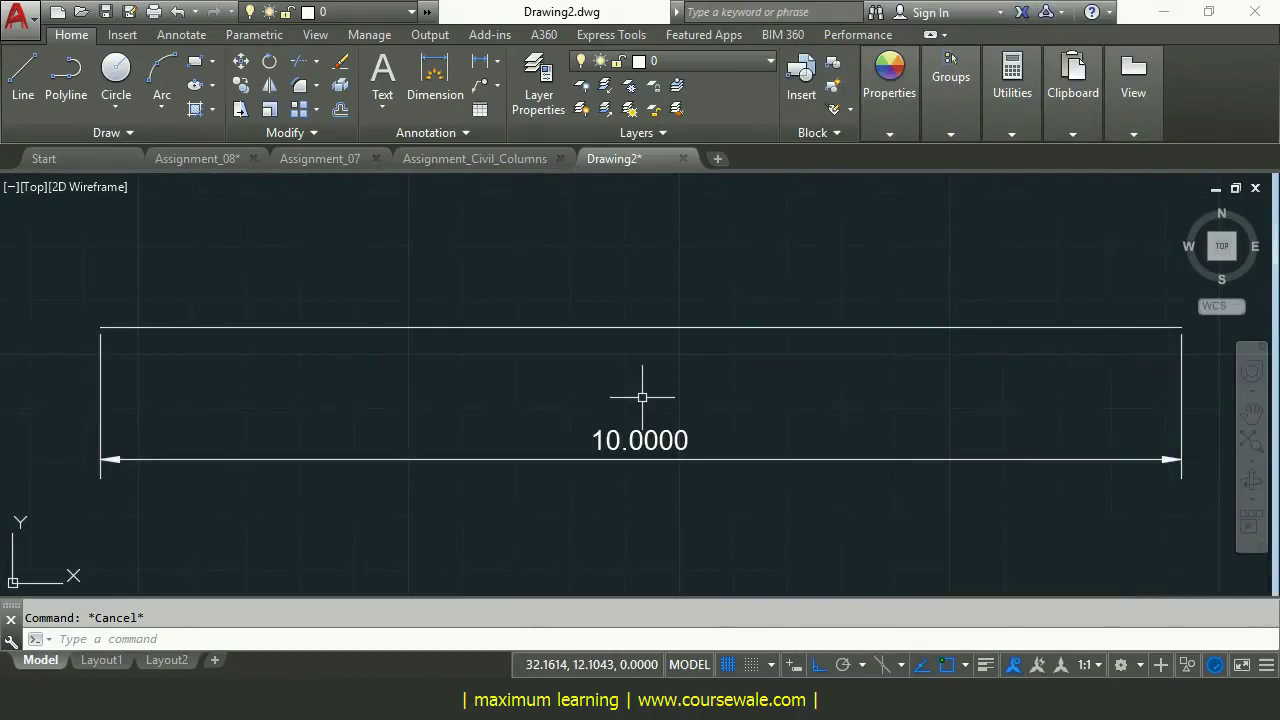
# - Query the current value of the DIMASSOC variable and leave it unchanged
pyautogui.write('Di')
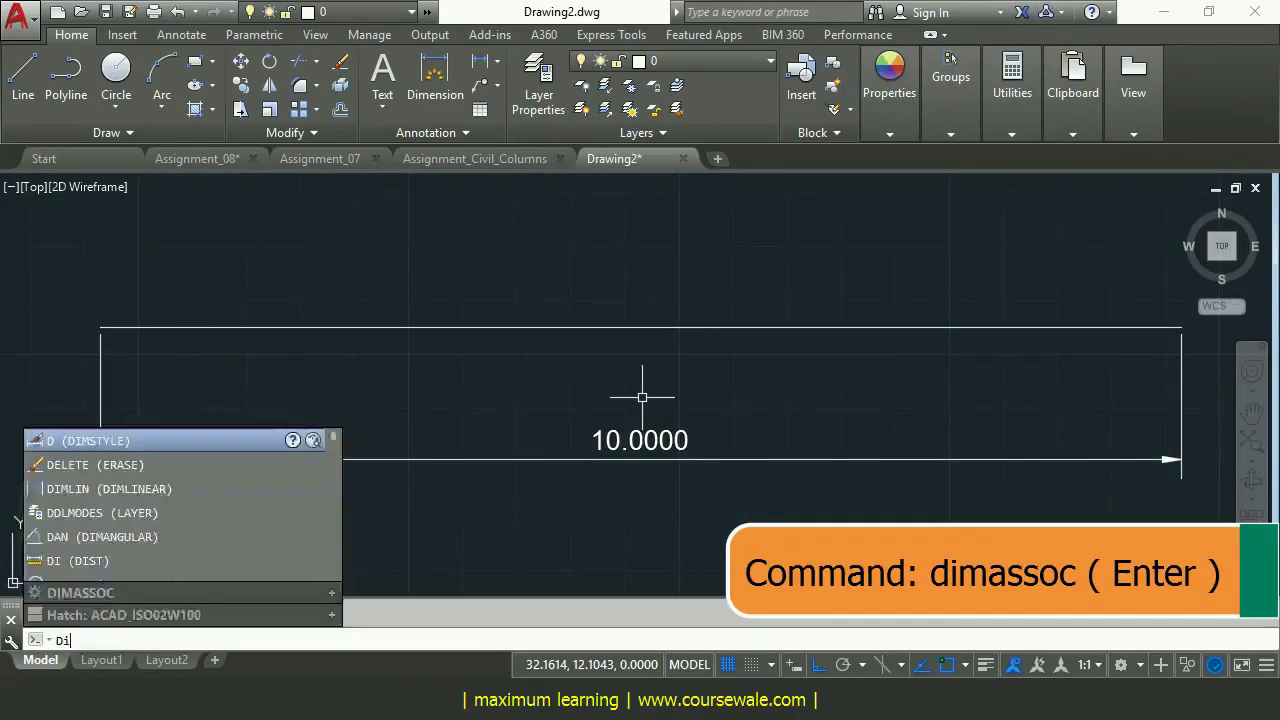
pyautogui.write('ma')
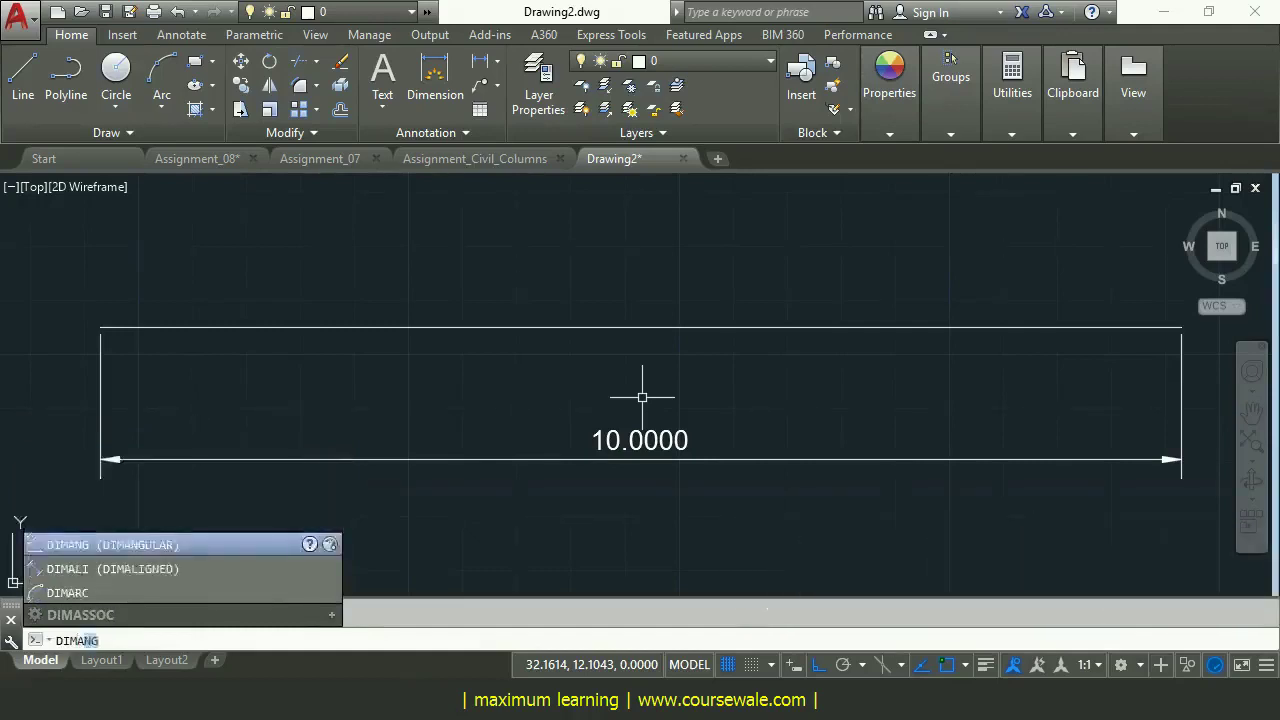
pyautogui.write('ssoc')
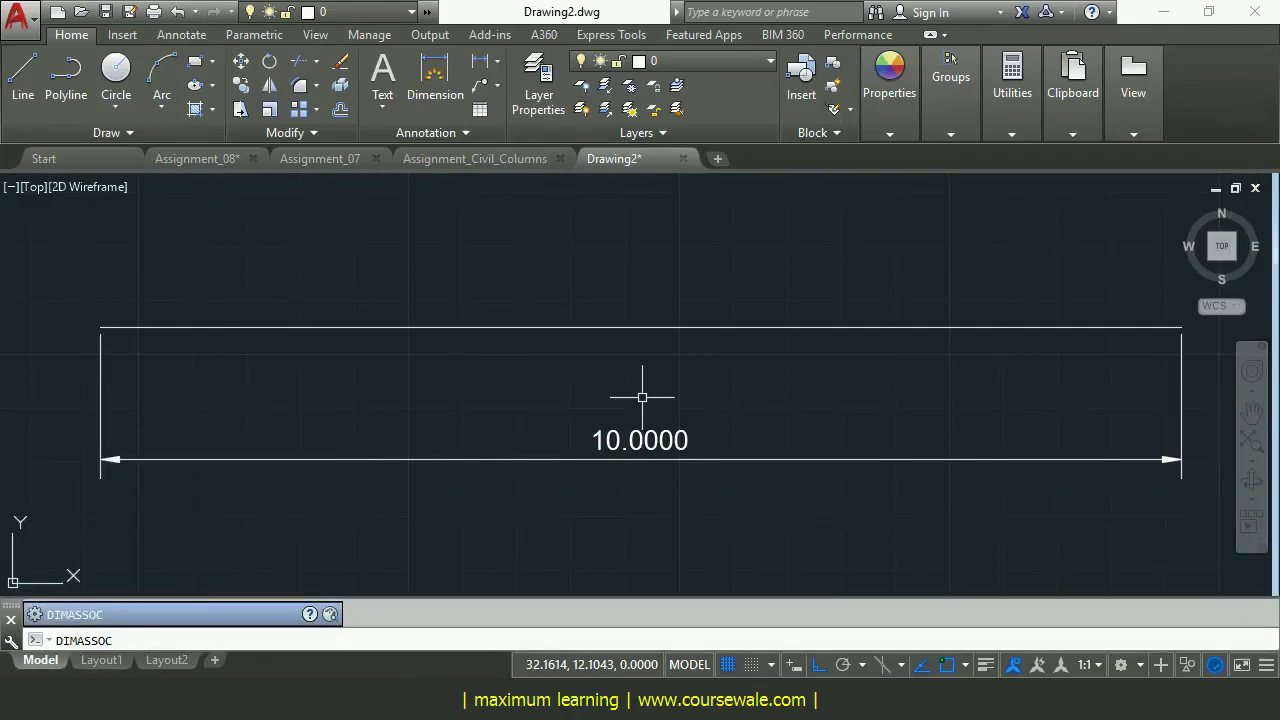
pyautogui.press('Return')
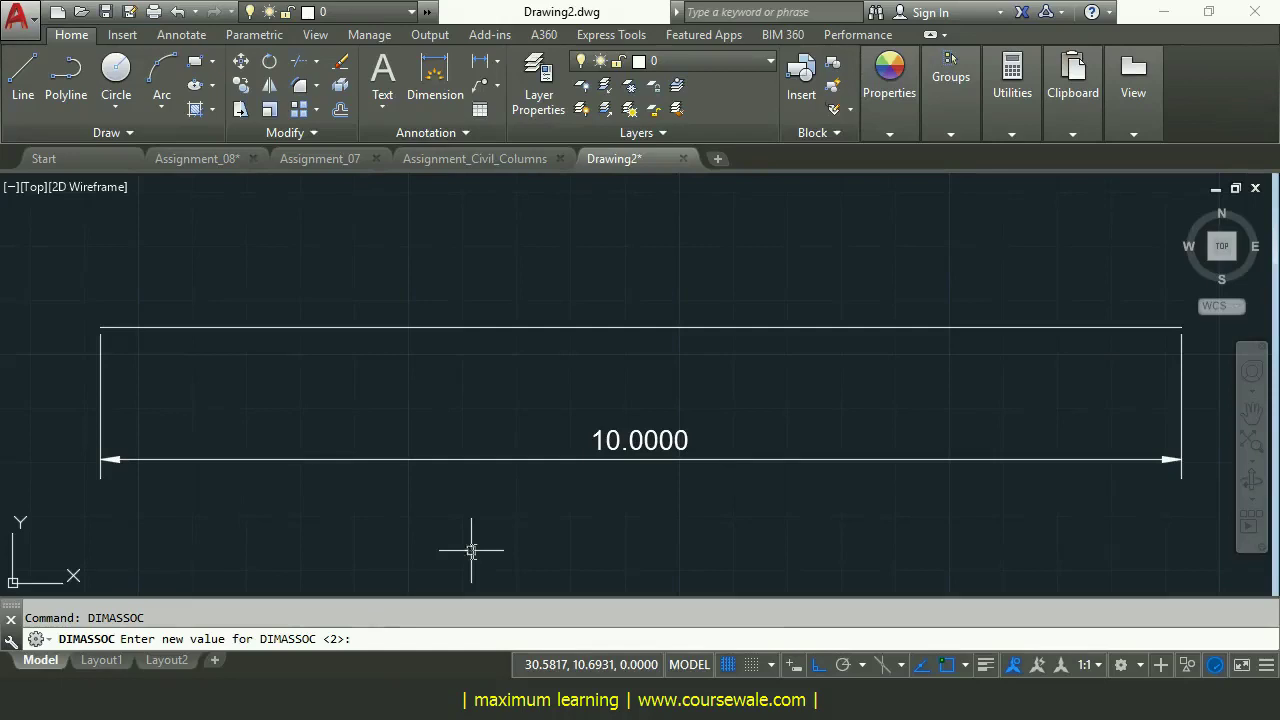
pyautogui.press('Escape')
# - Erase the whole linear dimension below the horizontal line, then undo the erase
pyautogui.write('e')
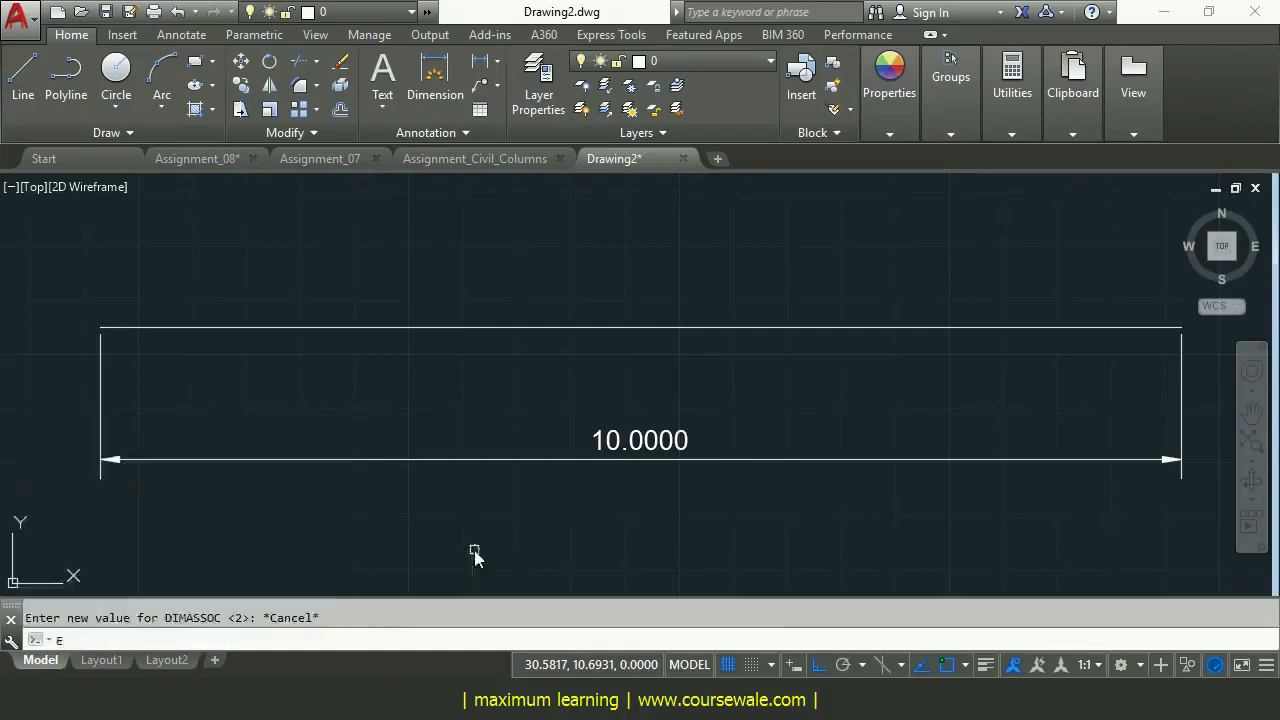
pyautogui.press('Return')
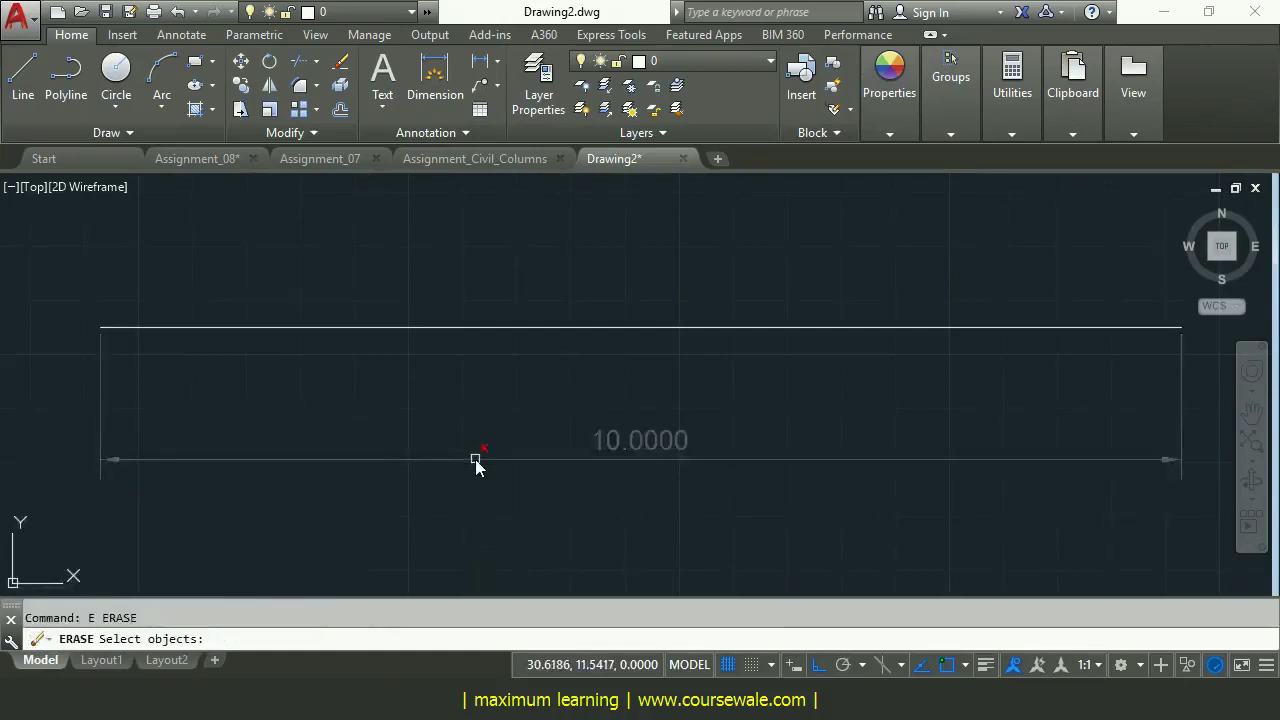
pyautogui.click(477, 460)
pyautogui.press('Return')
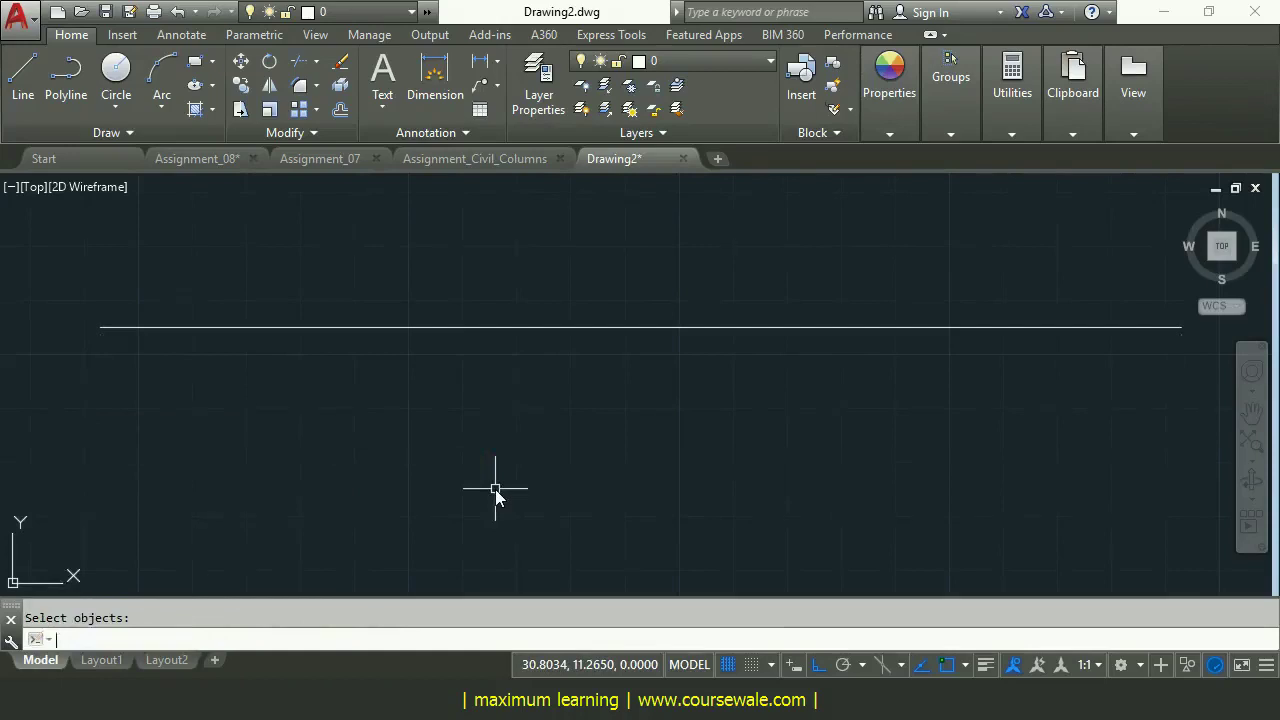
pyautogui.write('u')
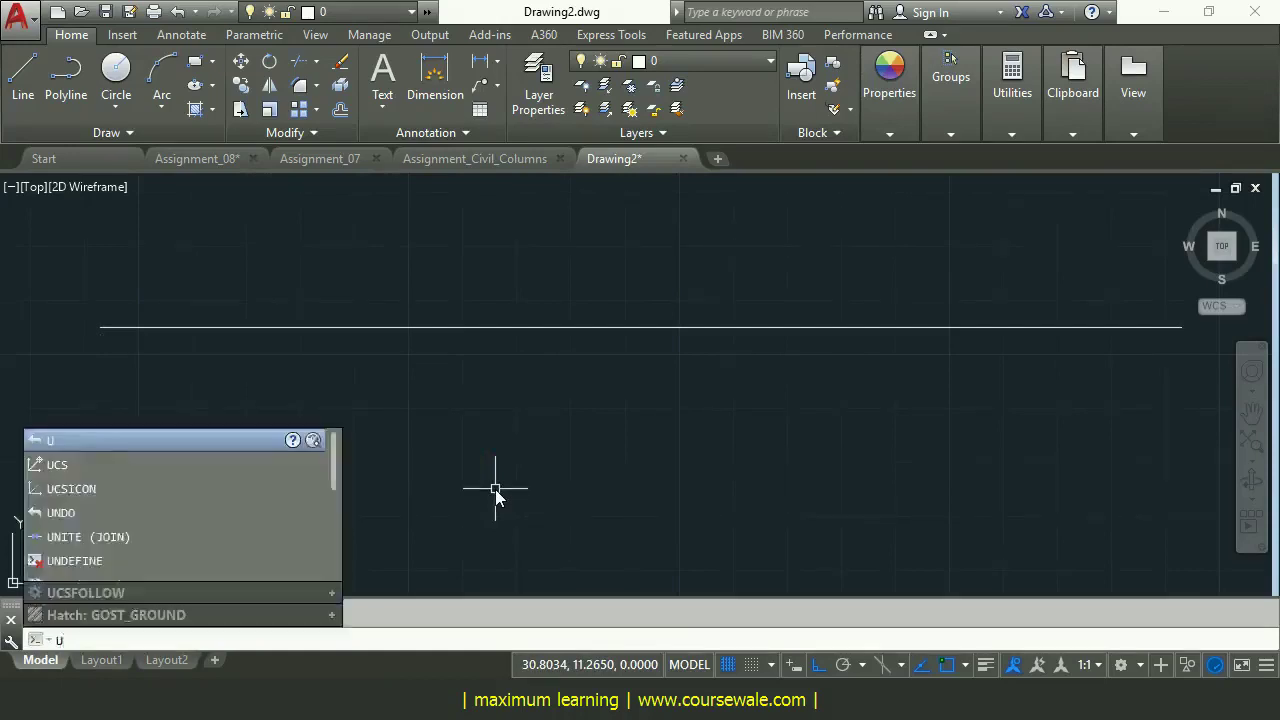
pyautogui.press('Return')
# - Draw a short vertical line straight up from the midpoint of the horizontal line
pyautogui.write('l')
pyautogui.press('Return')
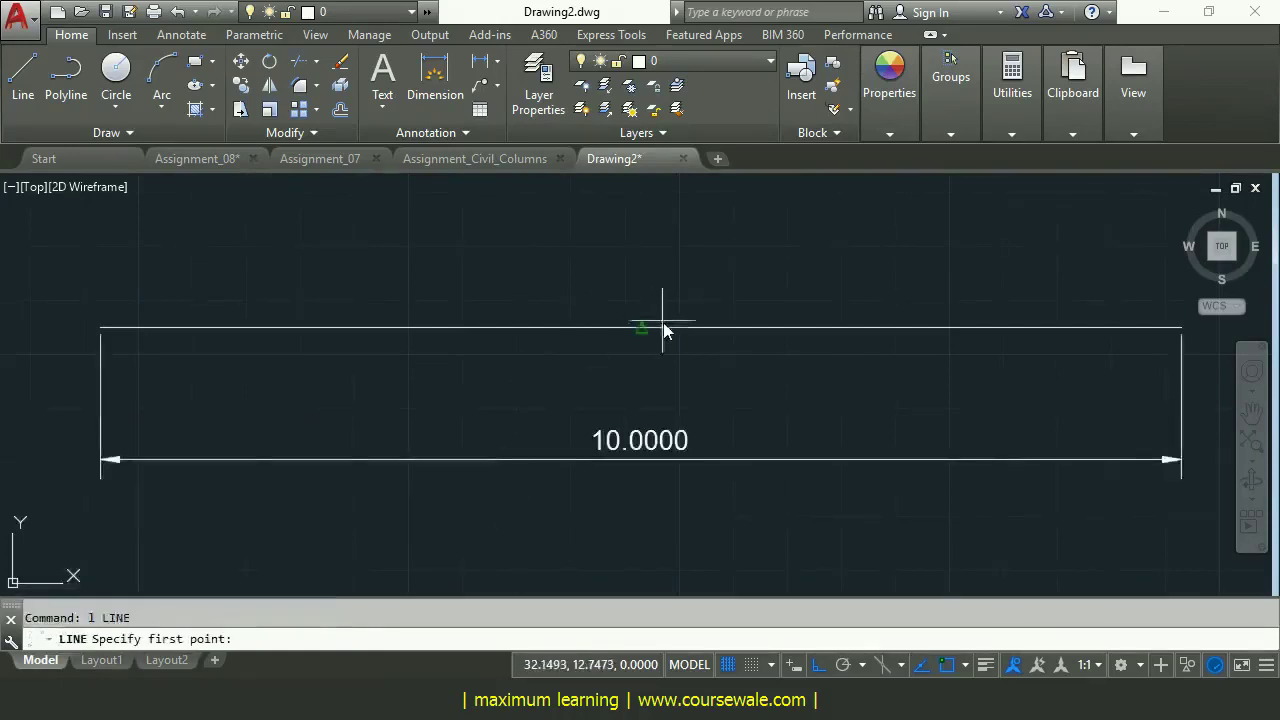
pyautogui.click(648, 328)
pyautogui.click(645, 251)
pyautogui.press('Return')
# - Trim the right half of the horizontal line against the vertical line, then undo the trim
pyautogui.write('TR')
pyautogui.press('Return')
pyautogui.click(641, 298)
pyautogui.press('Return')
pyautogui.click(747, 328)
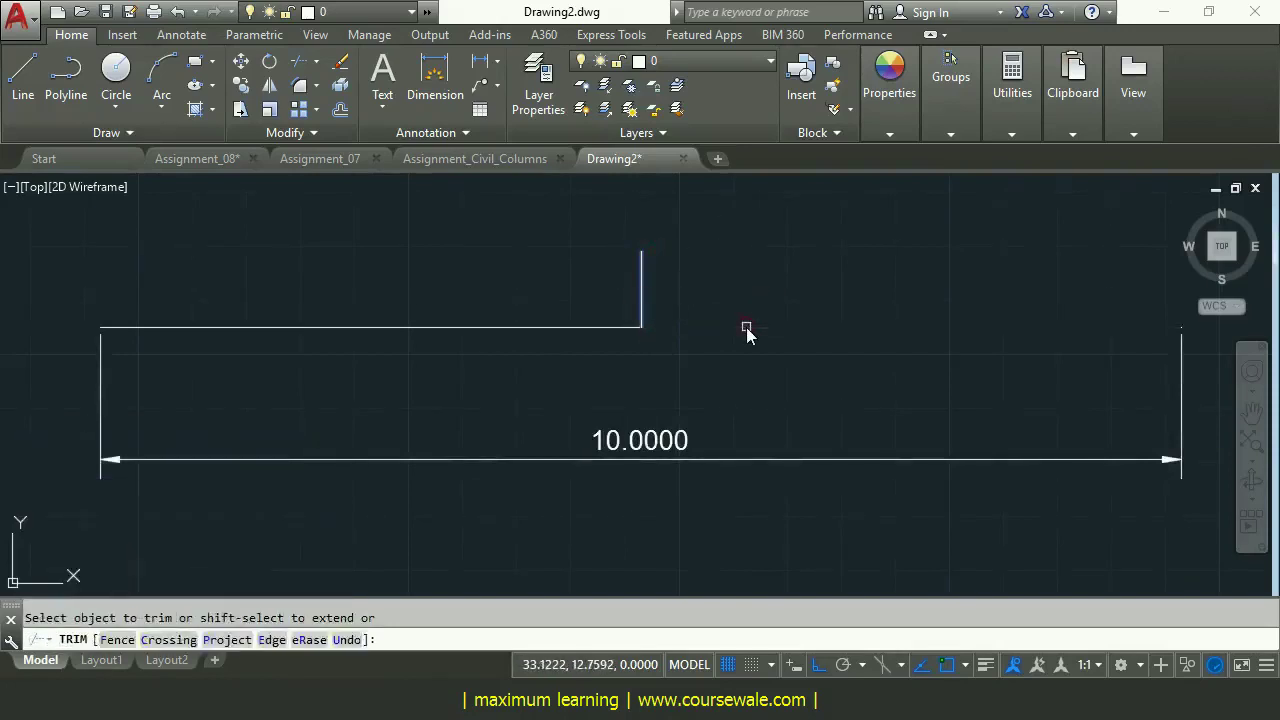
pyautogui.press('Return')
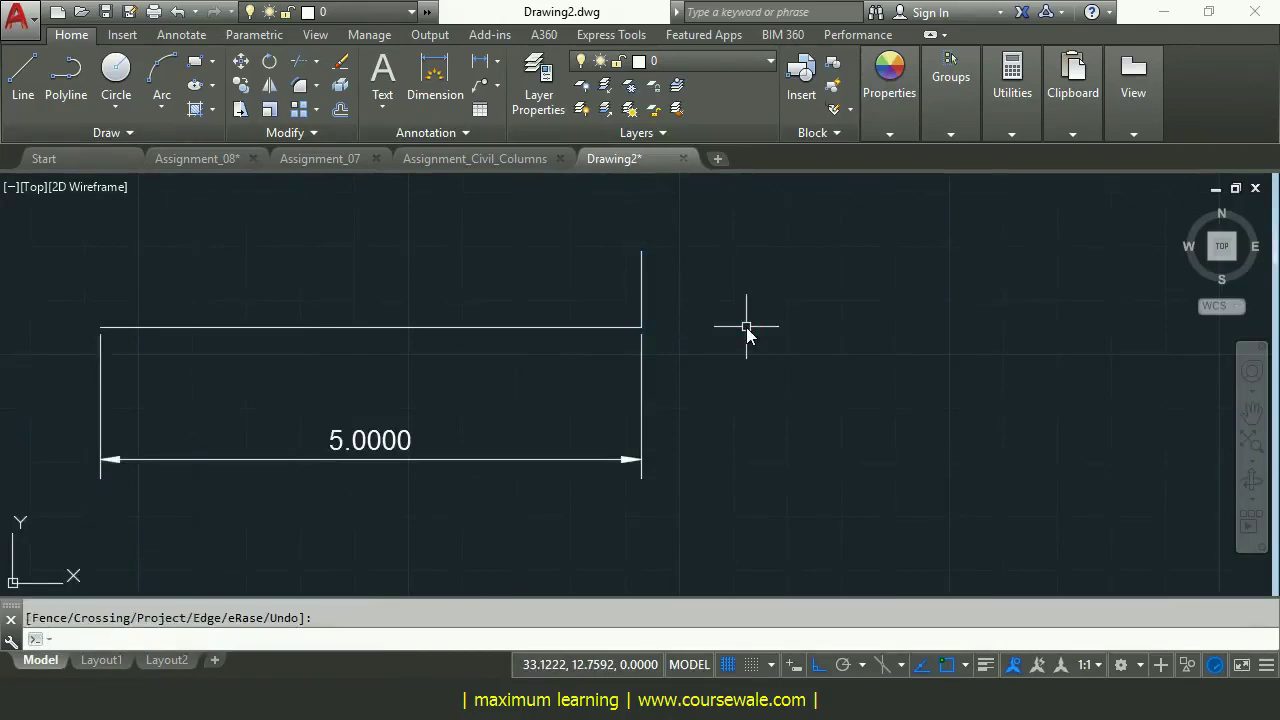
pyautogui.write('u')
pyautogui.press('Return')
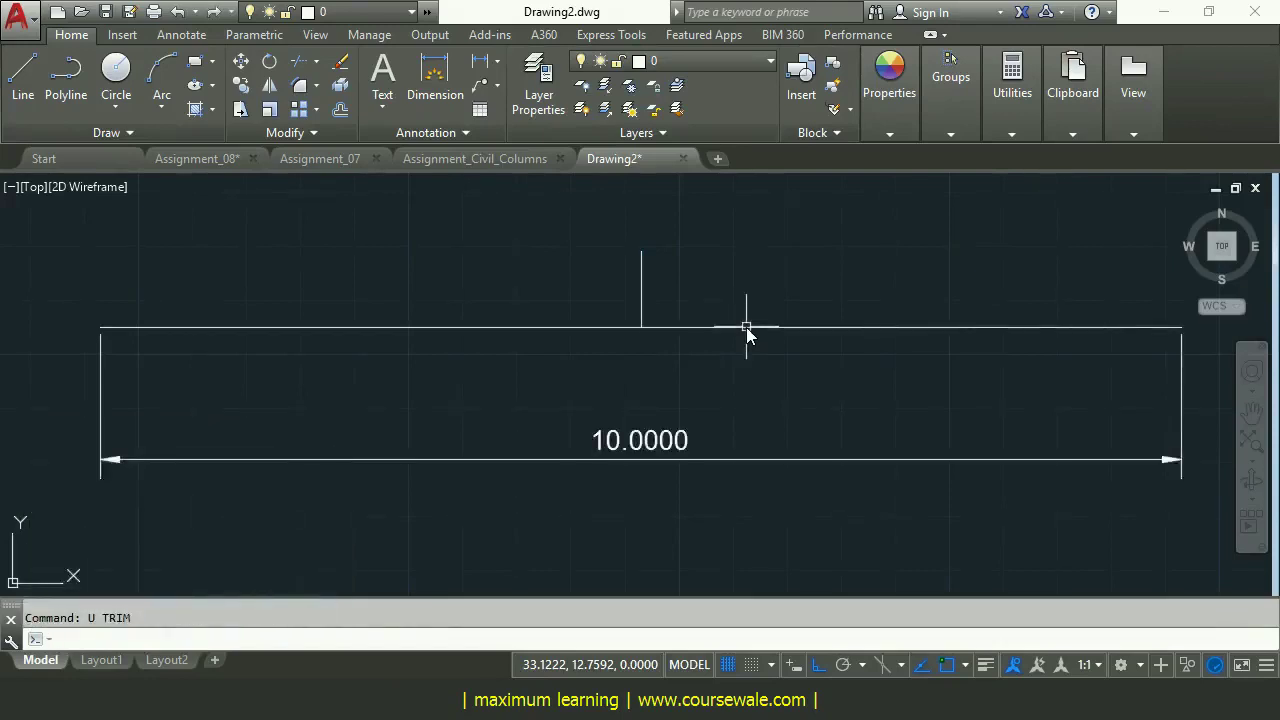
# - Set the DIMASSOC system variable to 0
pyautogui.write('DI')
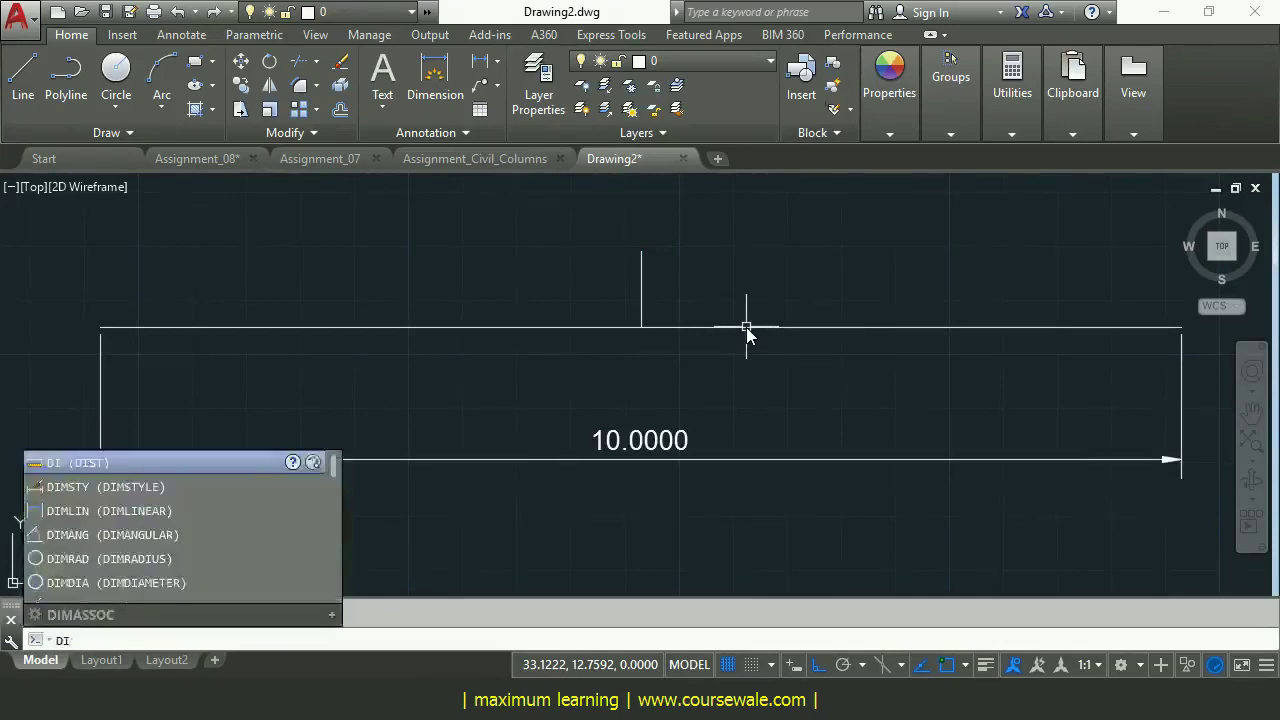
pyautogui.write('MA')
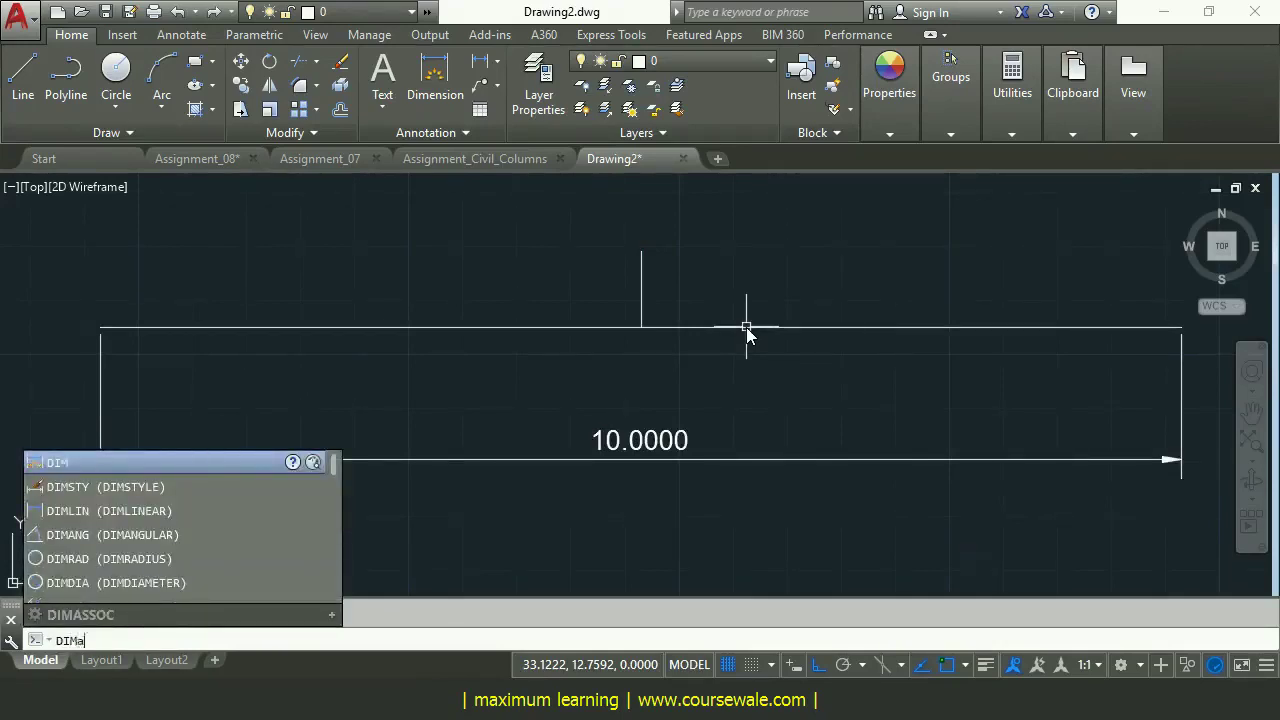
pyautogui.write('SSOc')
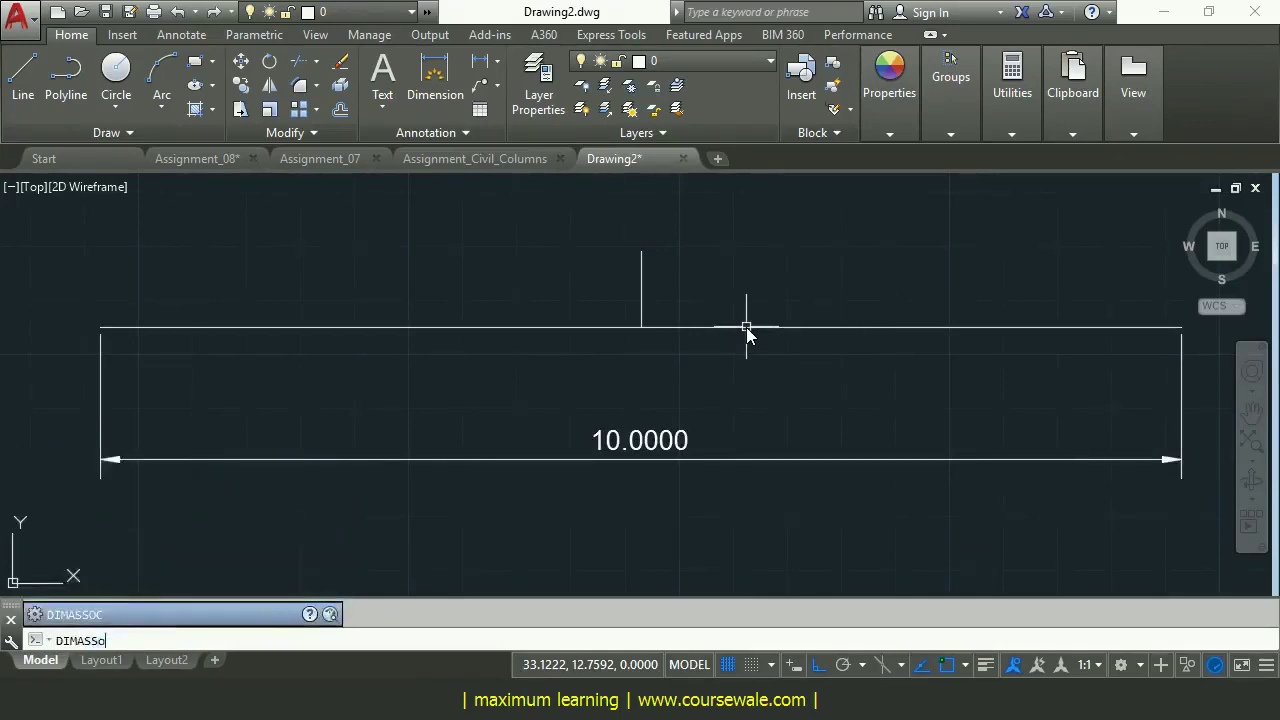
pyautogui.press('Return')
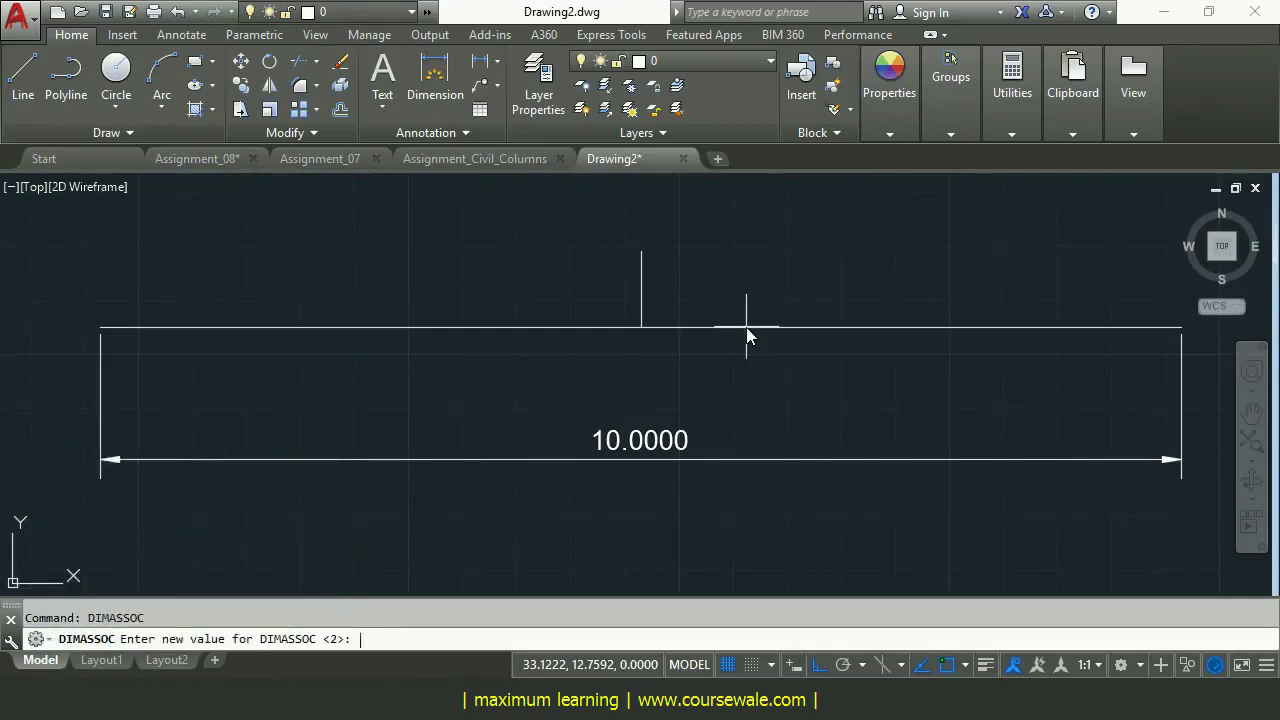
pyautogui.write('0')
pyautogui.press('Return')
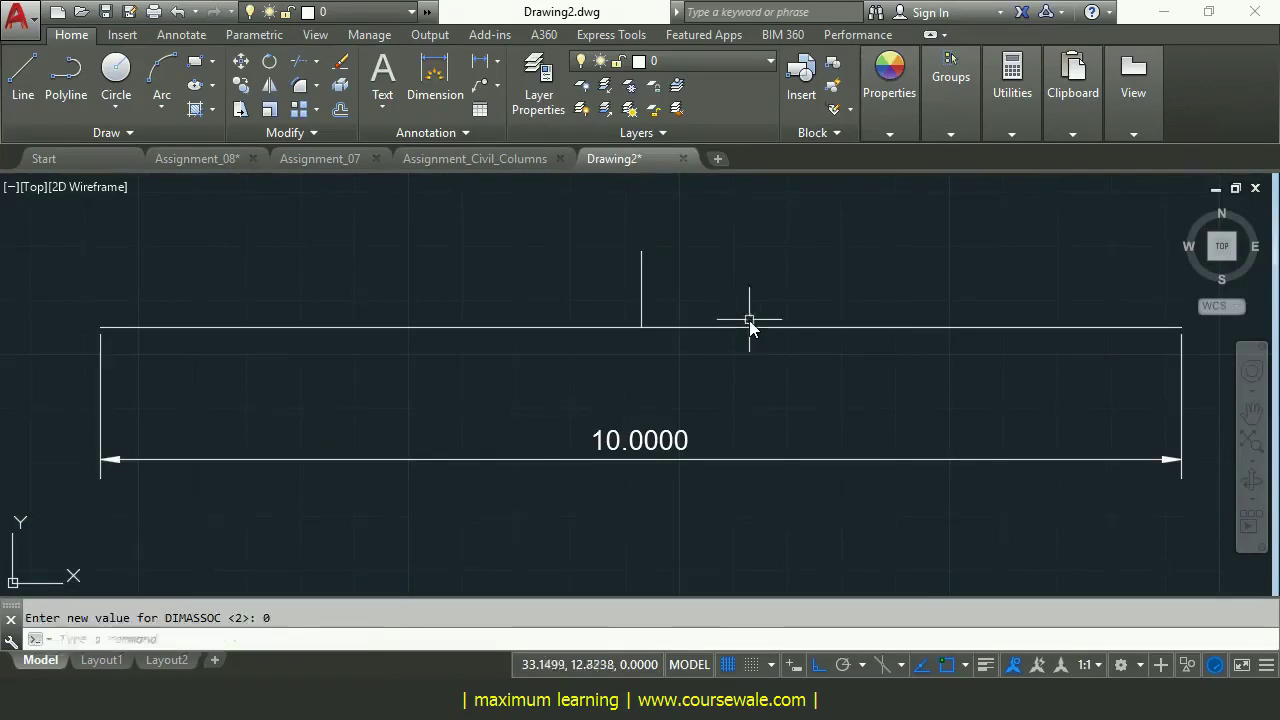
# - Erase the existing associative dimension below the horizontal line
pyautogui.write('e')
pyautogui.press('Return')
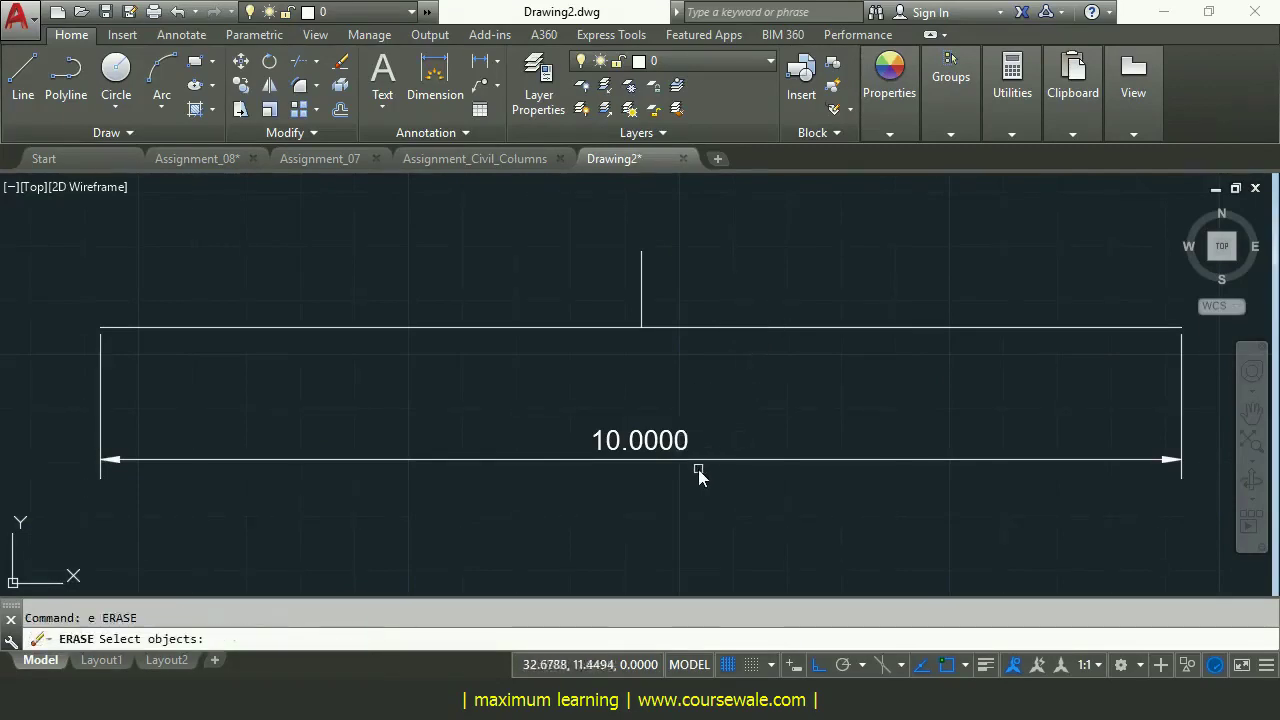
pyautogui.click(704, 462)
pyautogui.press('Return')
# - Add a linear dimension to the whole horizontal line, placed below it with the default dimension text
pyautogui.write('dimlin')
pyautogui.press('Return')
pyautogui.press('Return')
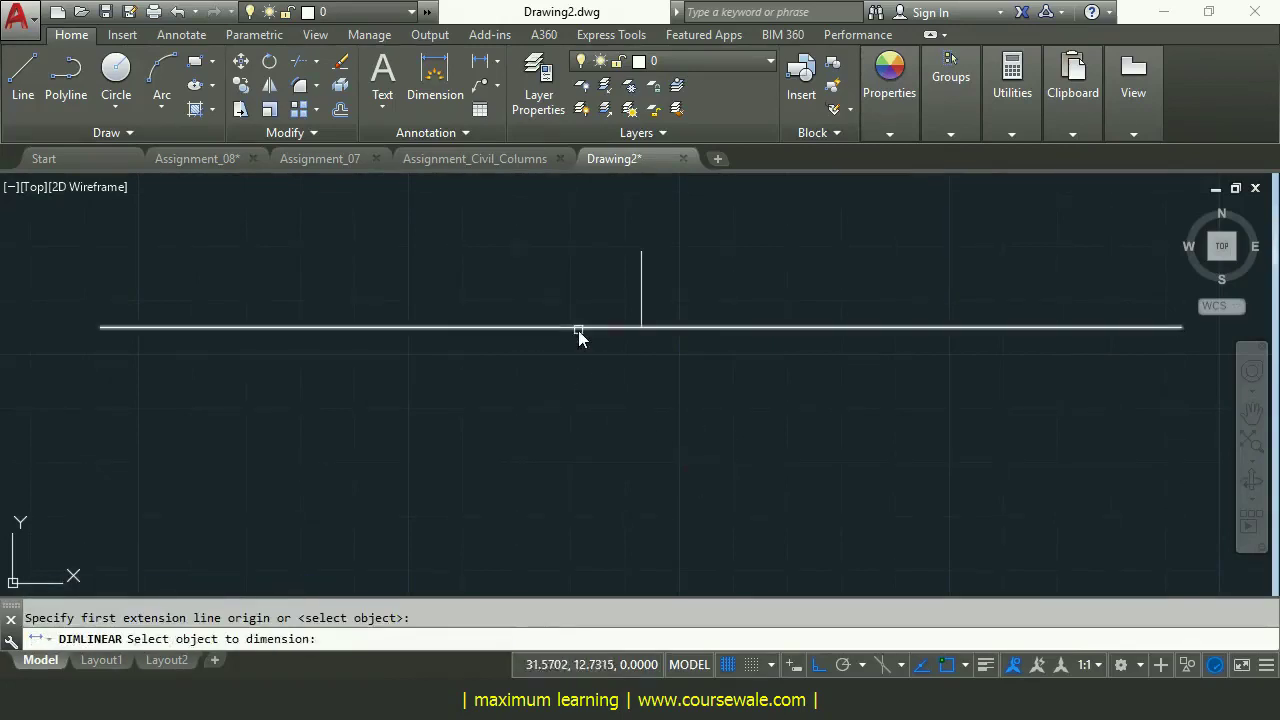
pyautogui.click(579, 333)
pyautogui.write('t')
pyautogui.press('Return')
pyautogui.click(593, 445)
pyautogui.press('Return')
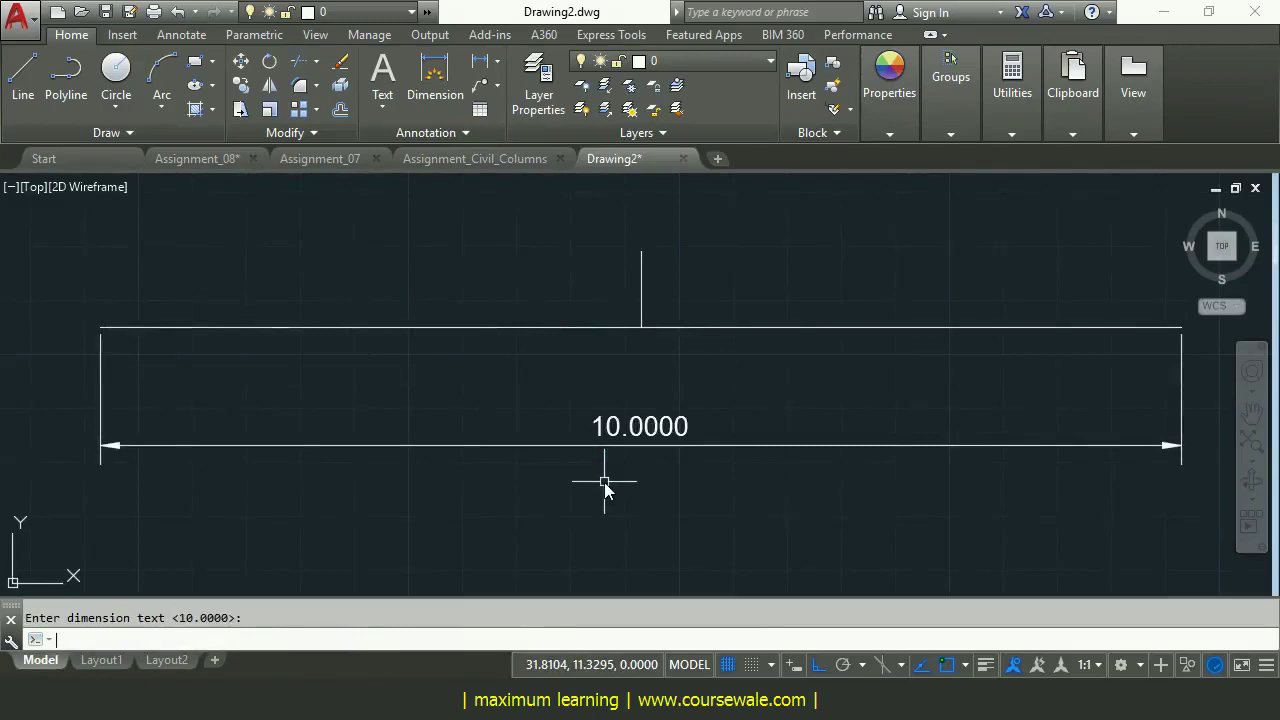
# - Trim away the part of the horizontal line to the right of the vertical line
pyautogui.write('tr')
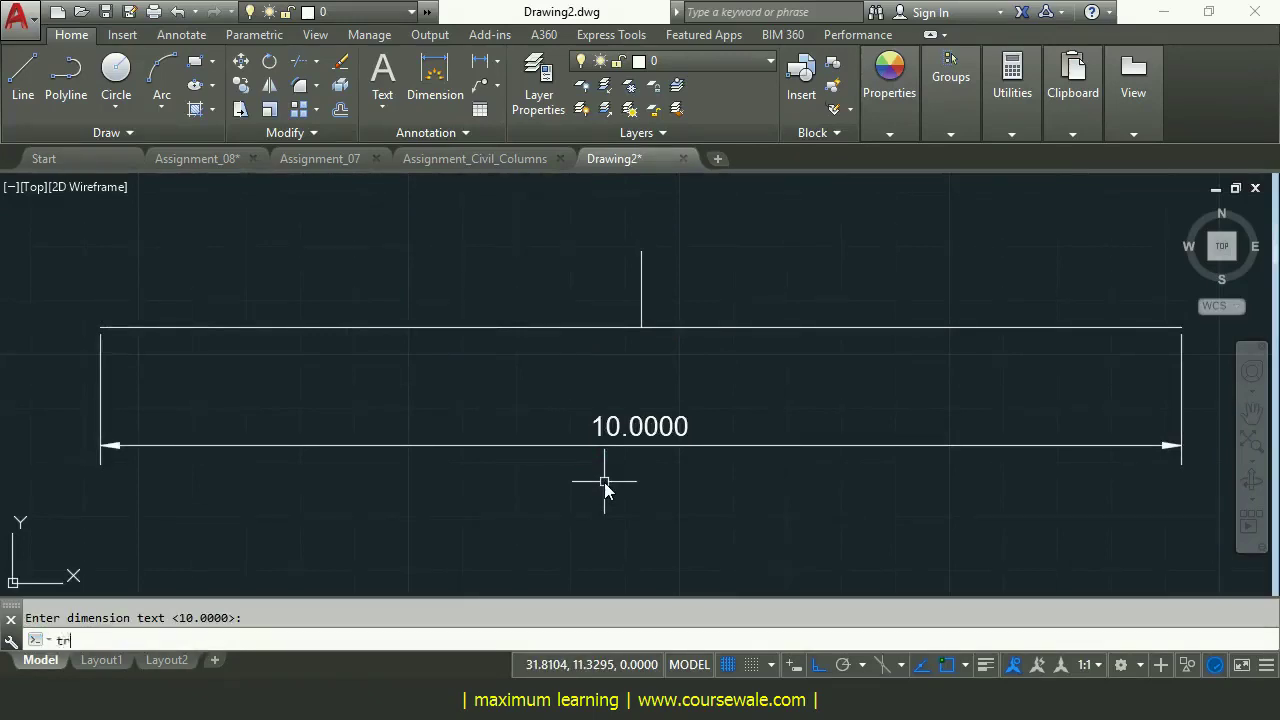
pyautogui.press('Return')
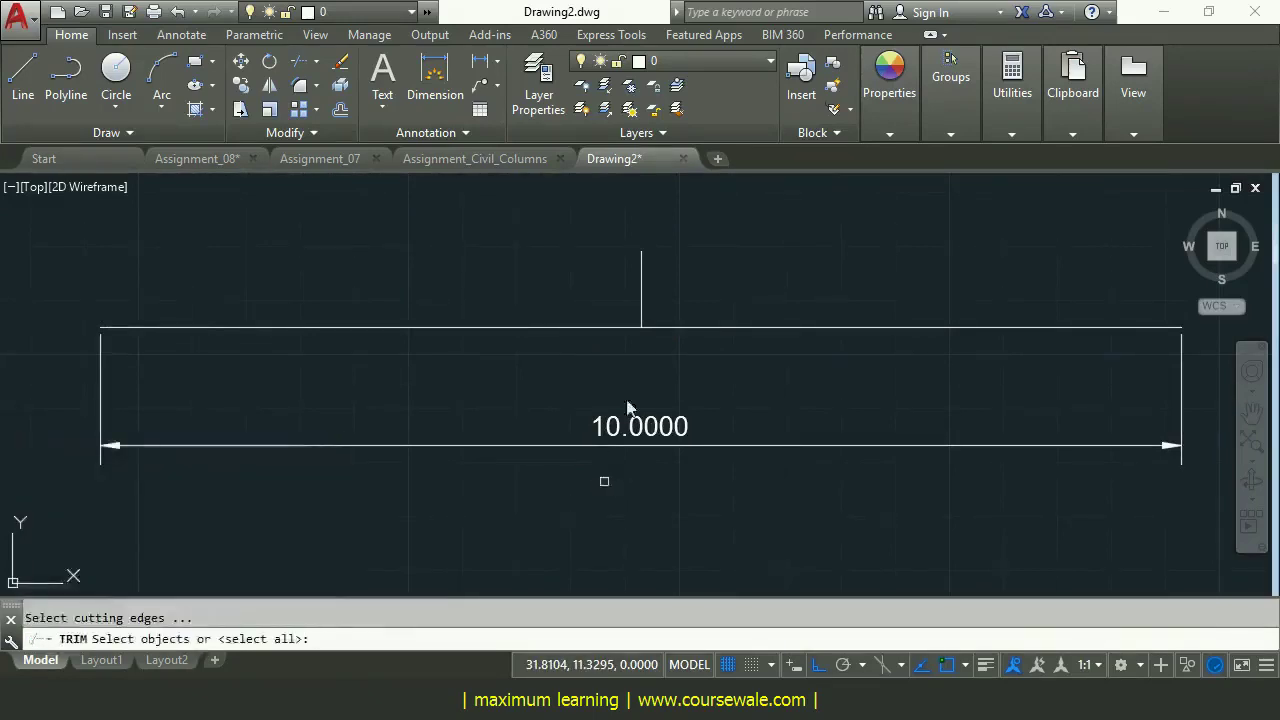
pyautogui.click(641, 297)
pyautogui.press('Return')
pyautogui.click(728, 330)
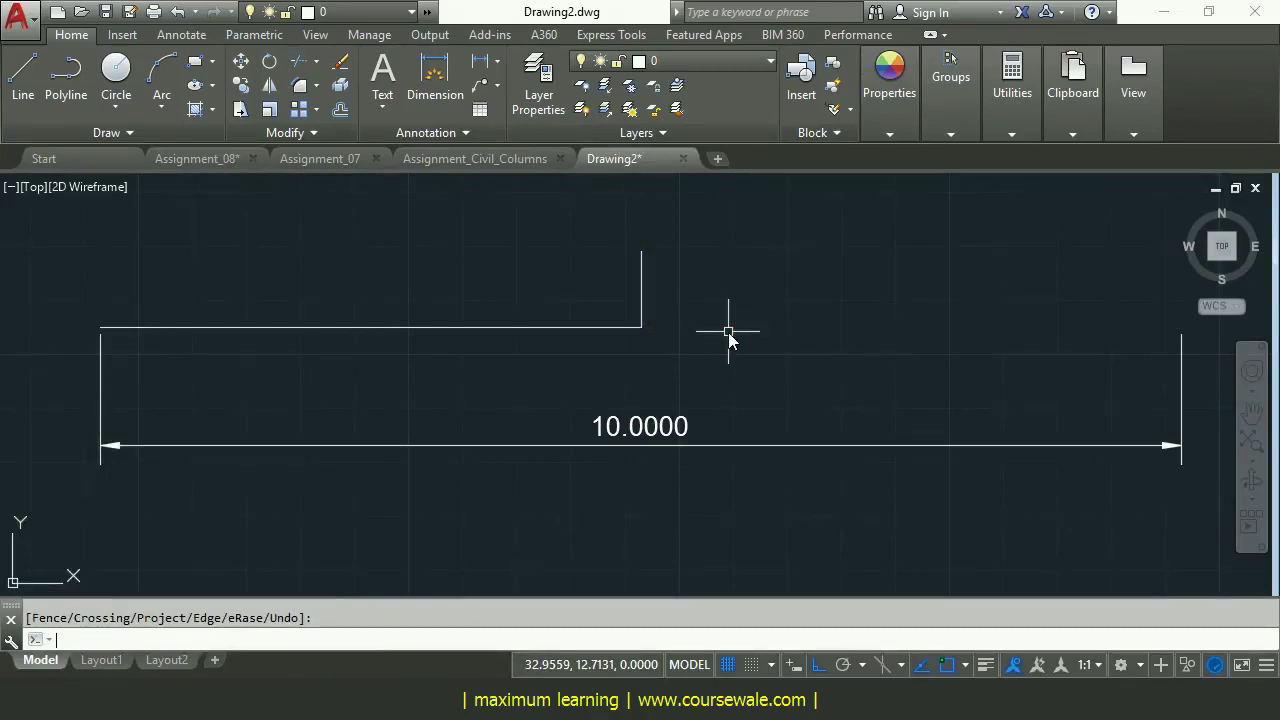
pyautogui.press('Escape')
# - Erase the left and right extension lines of the exploded dimension one at a time
pyautogui.write('e')
pyautogui.press('Return')
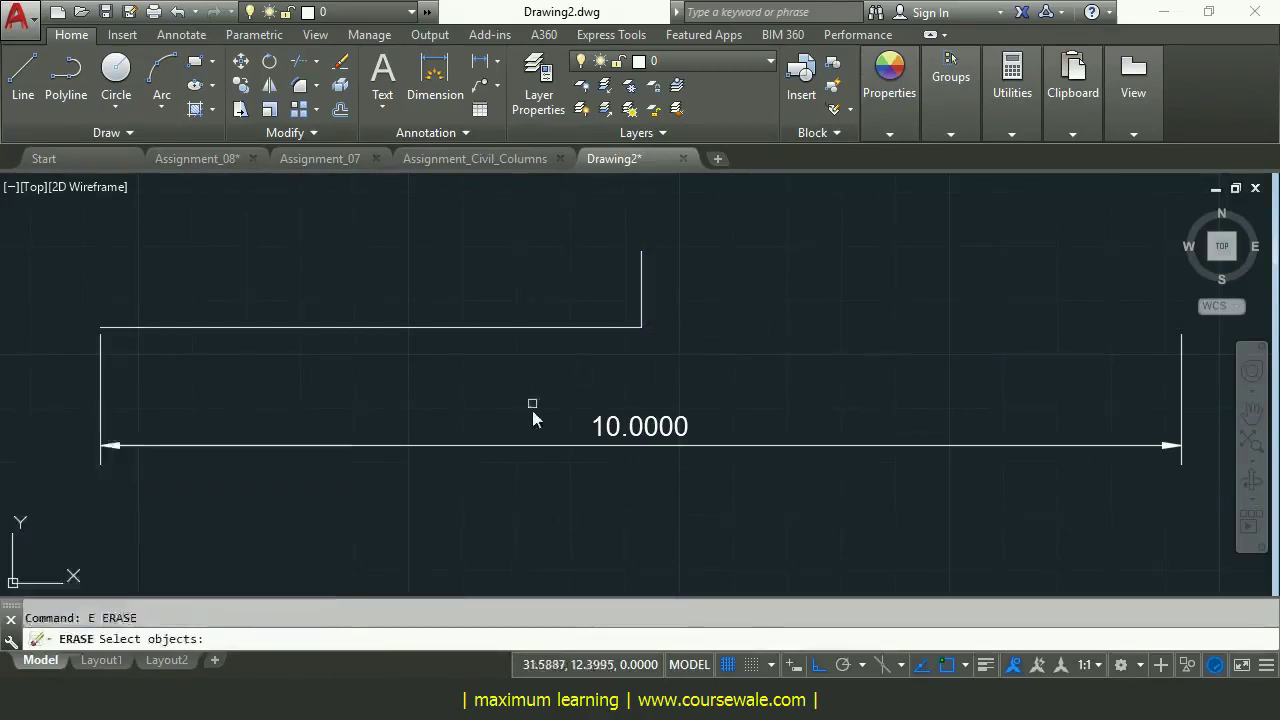
pyautogui.click(101, 385)
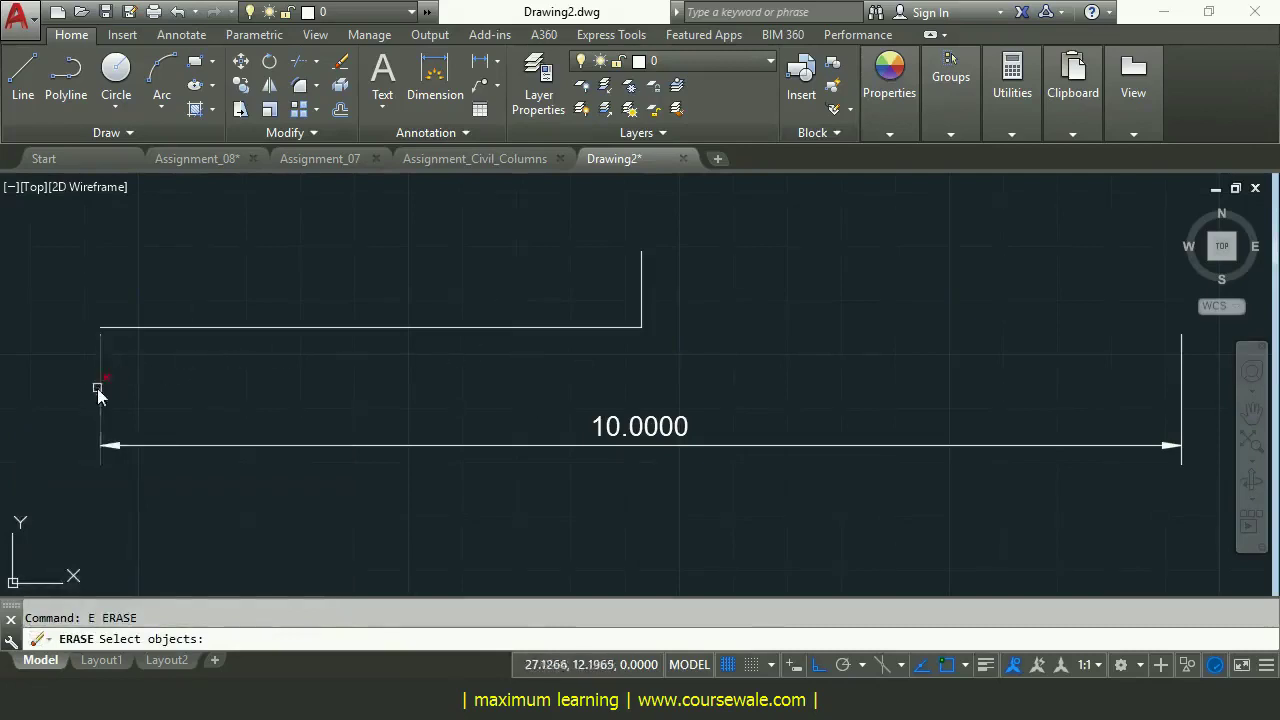
pyautogui.press('Return')
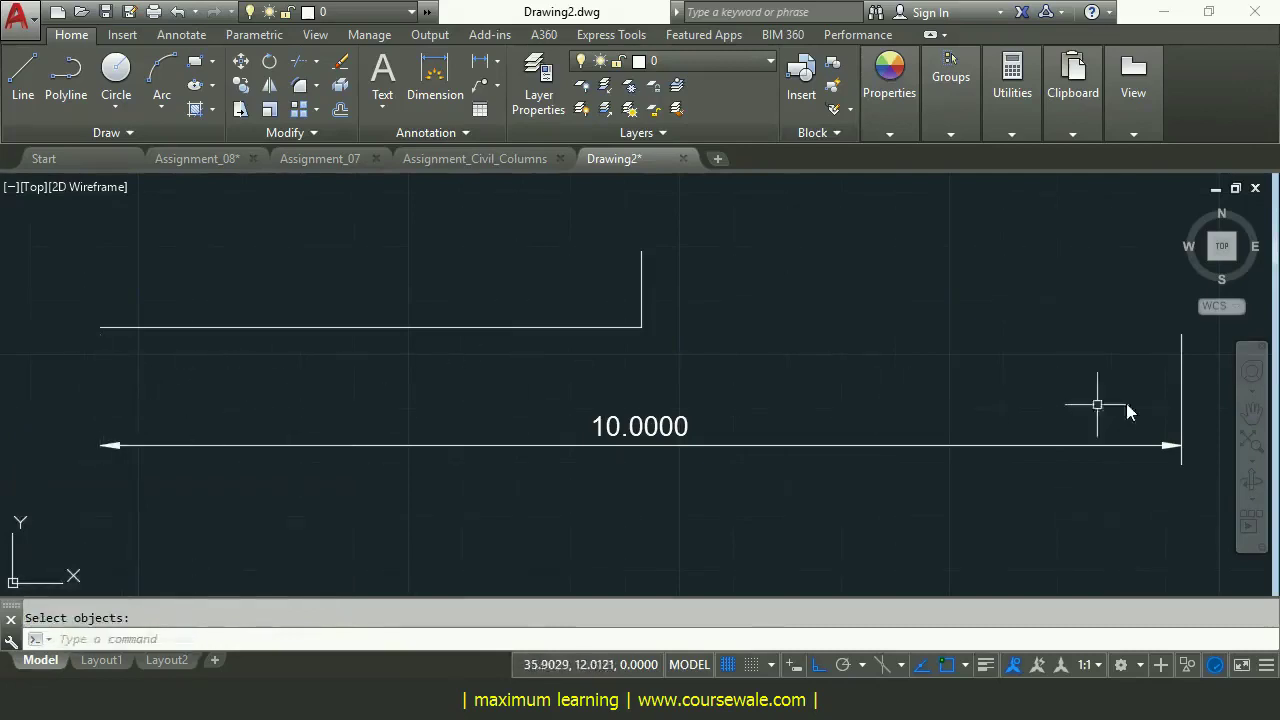
pyautogui.press('Return')
pyautogui.click(1177, 403)
pyautogui.press('Return')
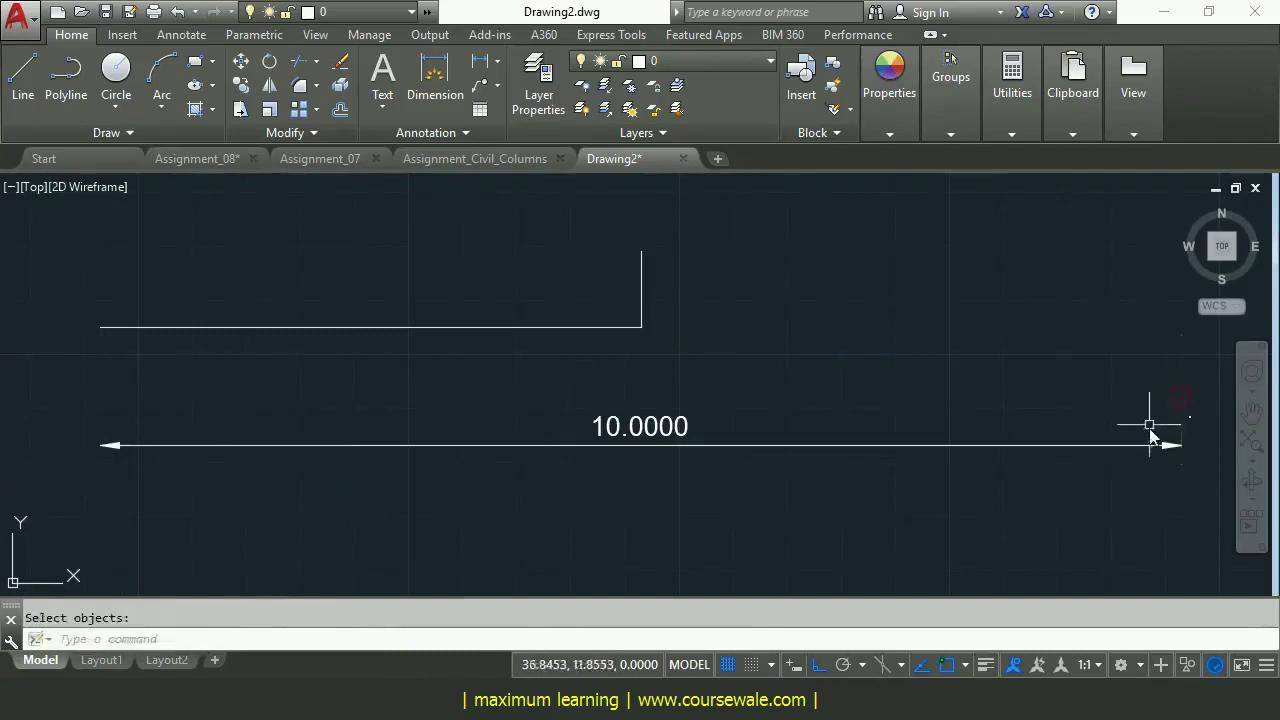
# - Erase the right and left arrowheads of the exploded dimension using selection windows
pyautogui.press('Return')
pyautogui.click(1150, 435)
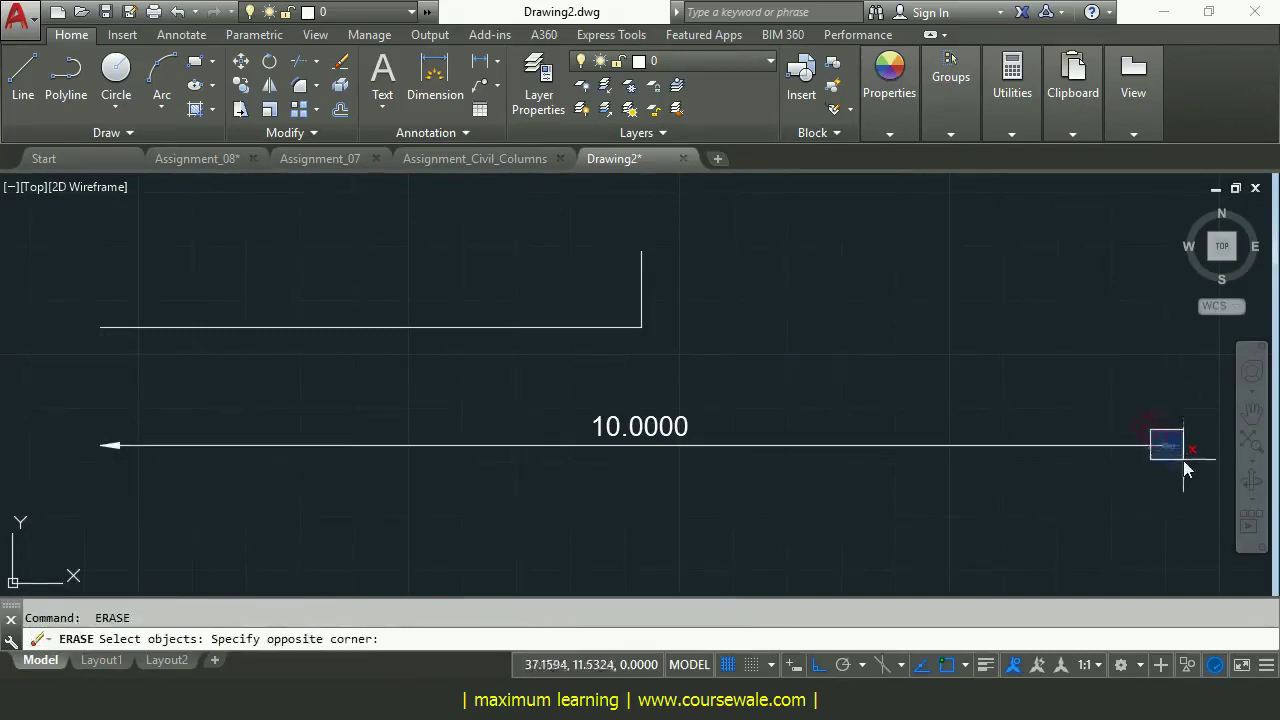
pyautogui.click(1183, 460)
pyautogui.press('Return')
pyautogui.press('Return')
pyautogui.click(92, 429)
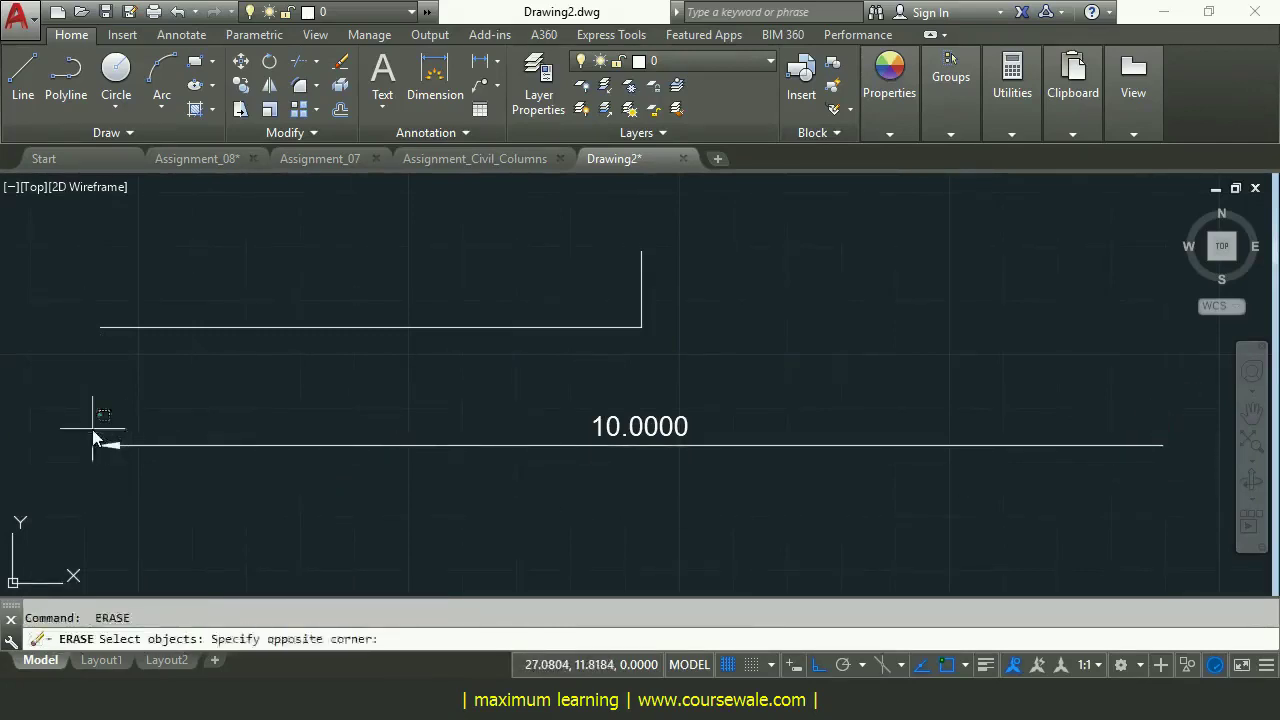
pyautogui.click(145, 458)
pyautogui.press('Return')
# - Erase the remaining dimension line and the dimension text as separate objects
pyautogui.press('Return')
pyautogui.click(218, 446)
pyautogui.press('Return')
pyautogui.press('Return')
pyautogui.click(609, 421)
pyautogui.press('Return')
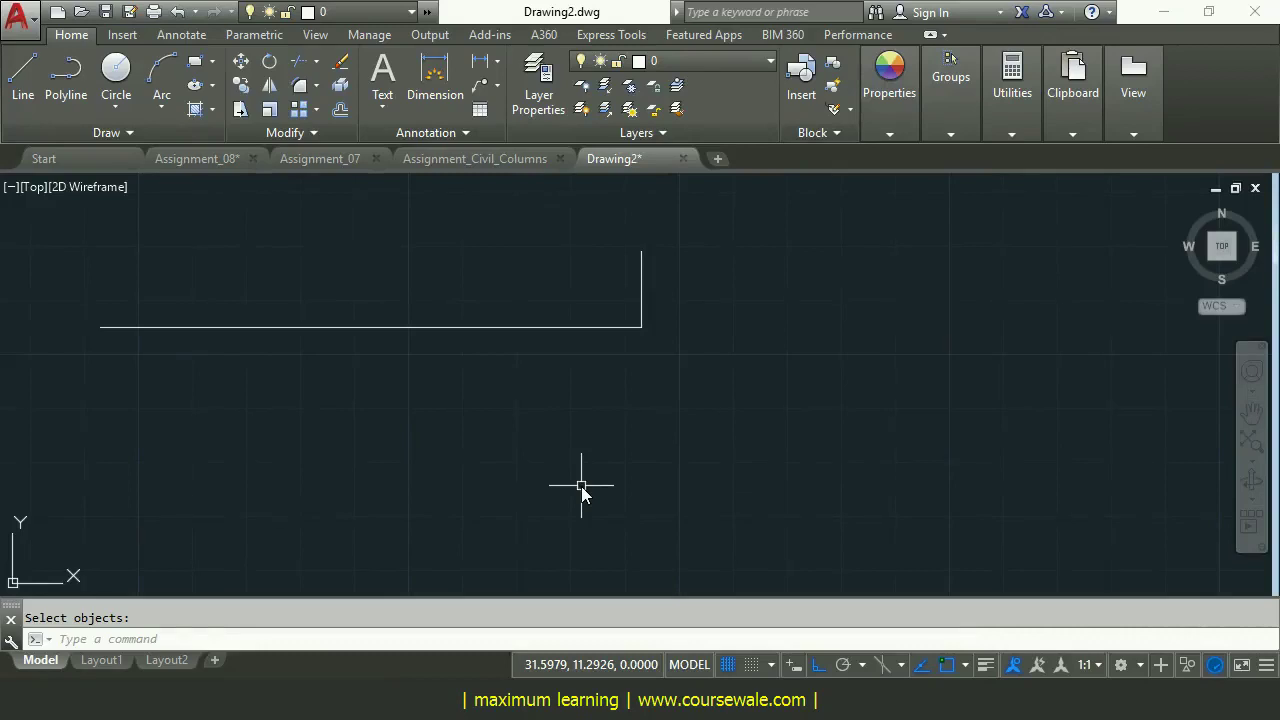
# - Undo the piece-by-piece erasures of the dimension and the last trim of the horizontal line
pyautogui.write('u')
pyautogui.press('Return')
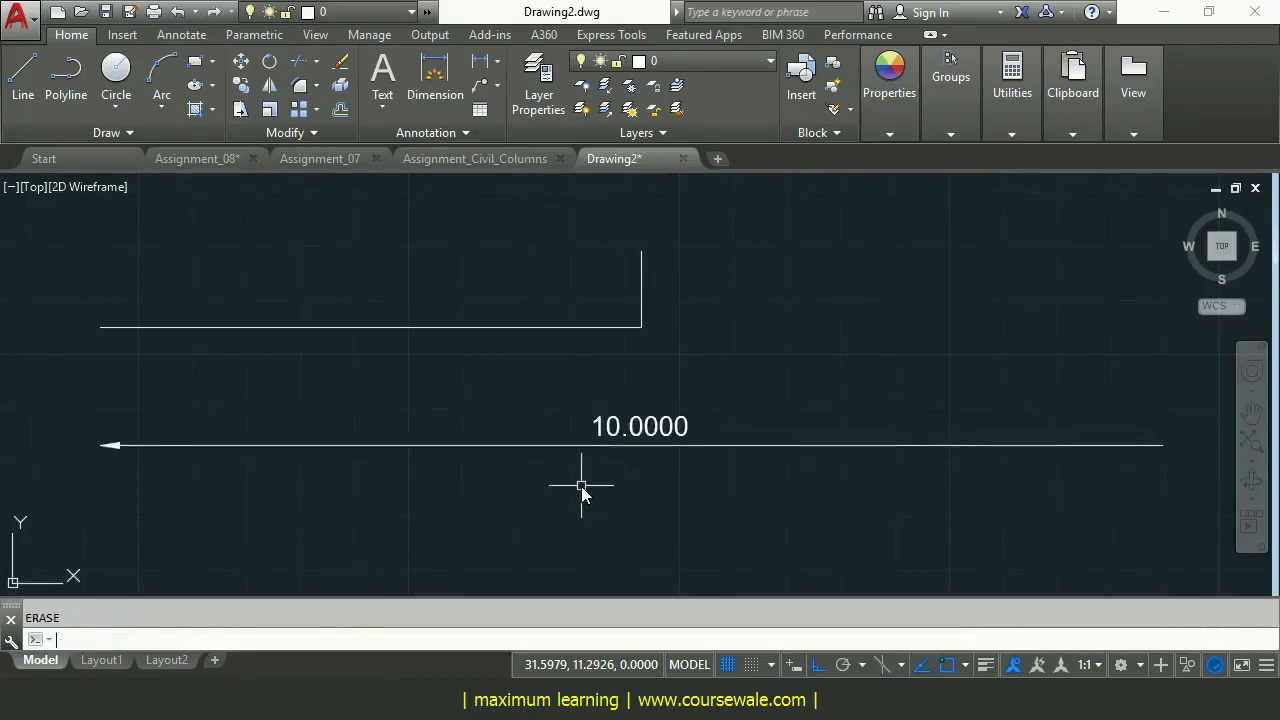
pyautogui.press('Return')
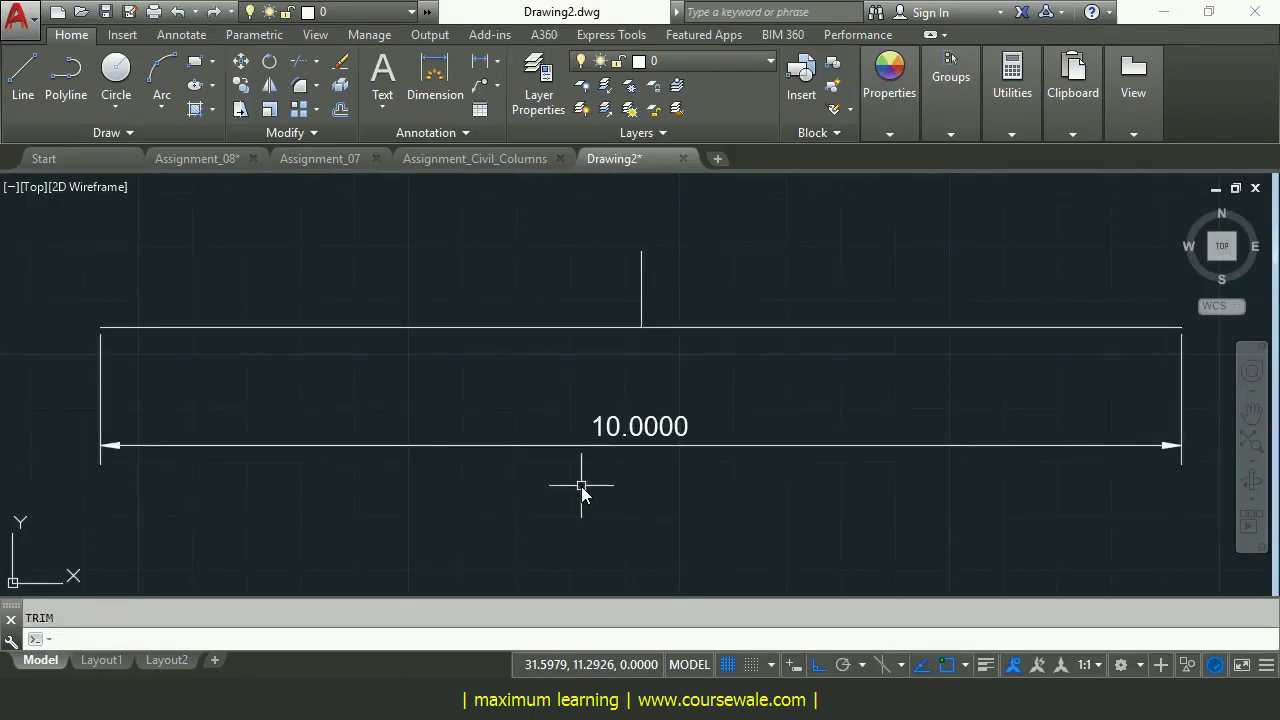
# - Erase all pieces of the exploded dimension together with one crossing selection
pyautogui.write('e')
pyautogui.press('Return')
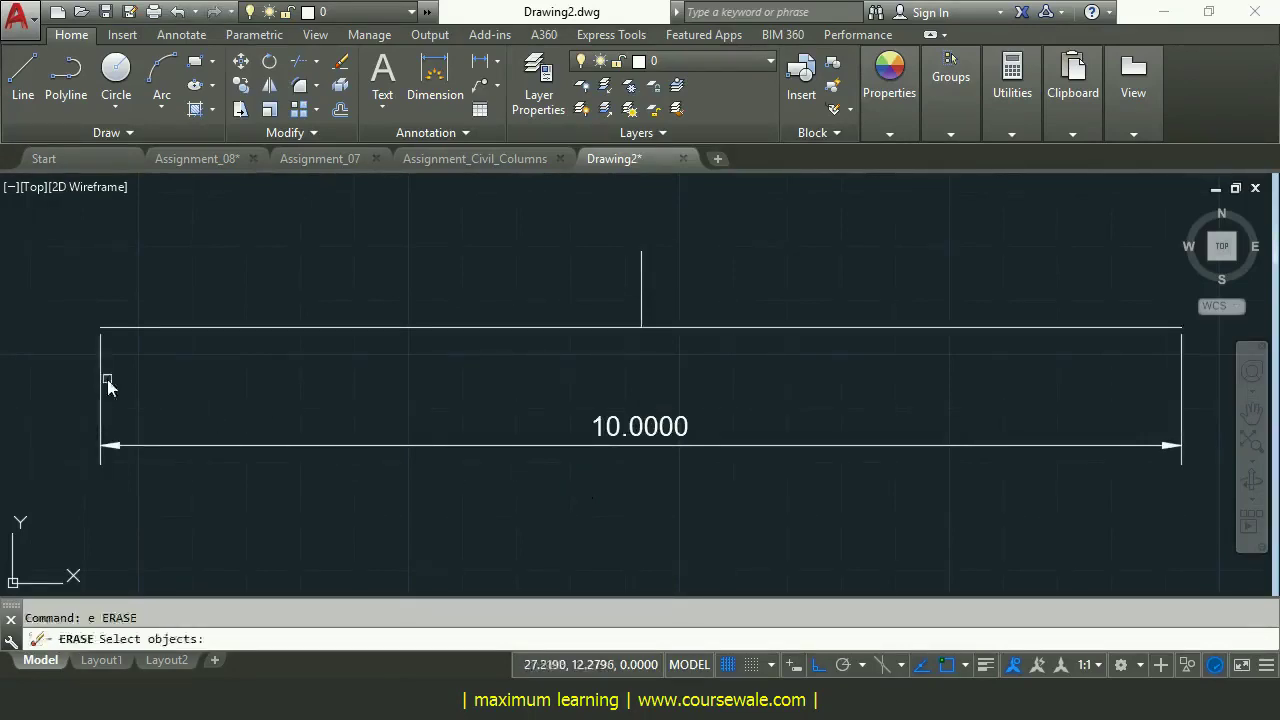
pyautogui.click(1194, 510)
pyautogui.click(110, 396)
pyautogui.press('Return')
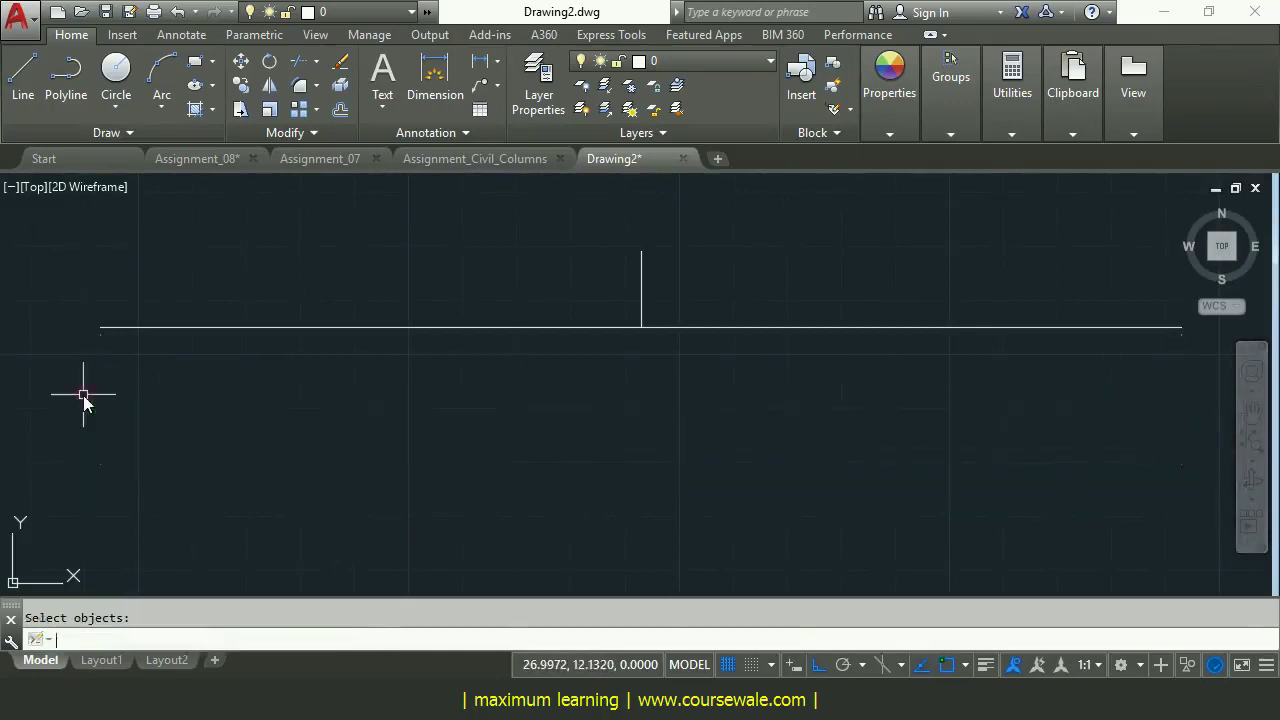
# - Set the DIMASSOC system variable to 1
pyautogui.write('dim')
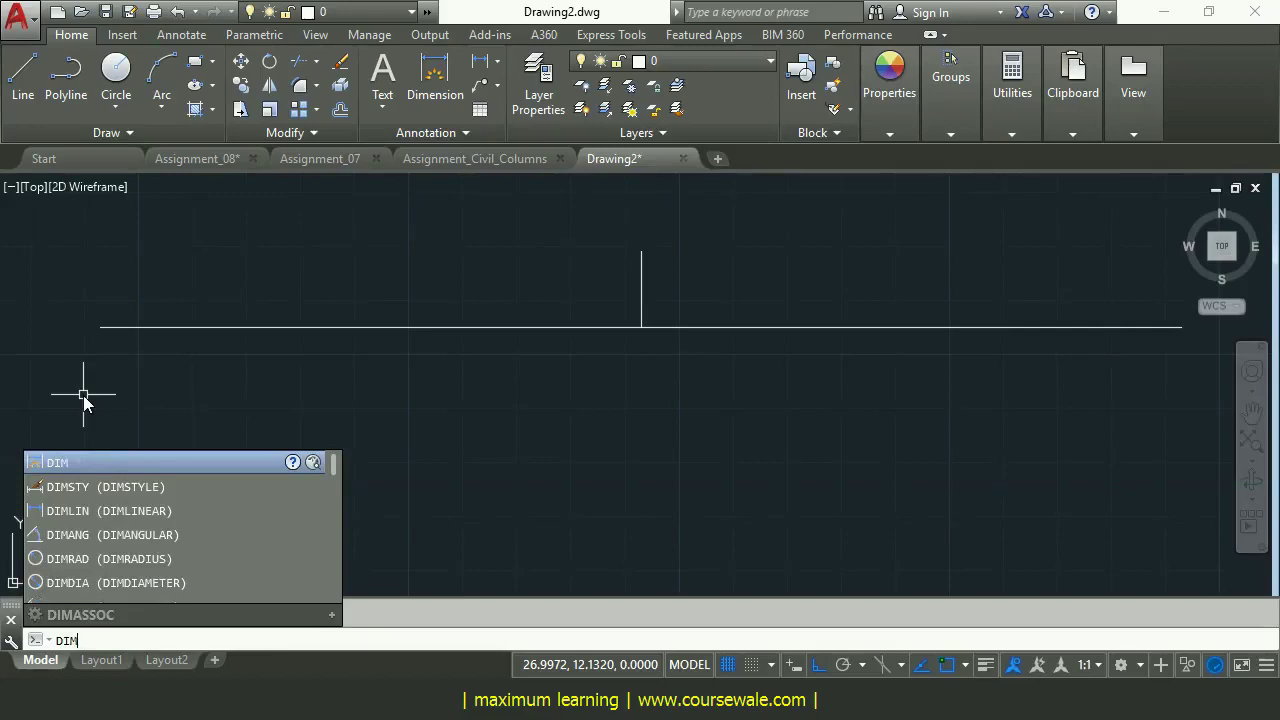
pyautogui.write('AS')
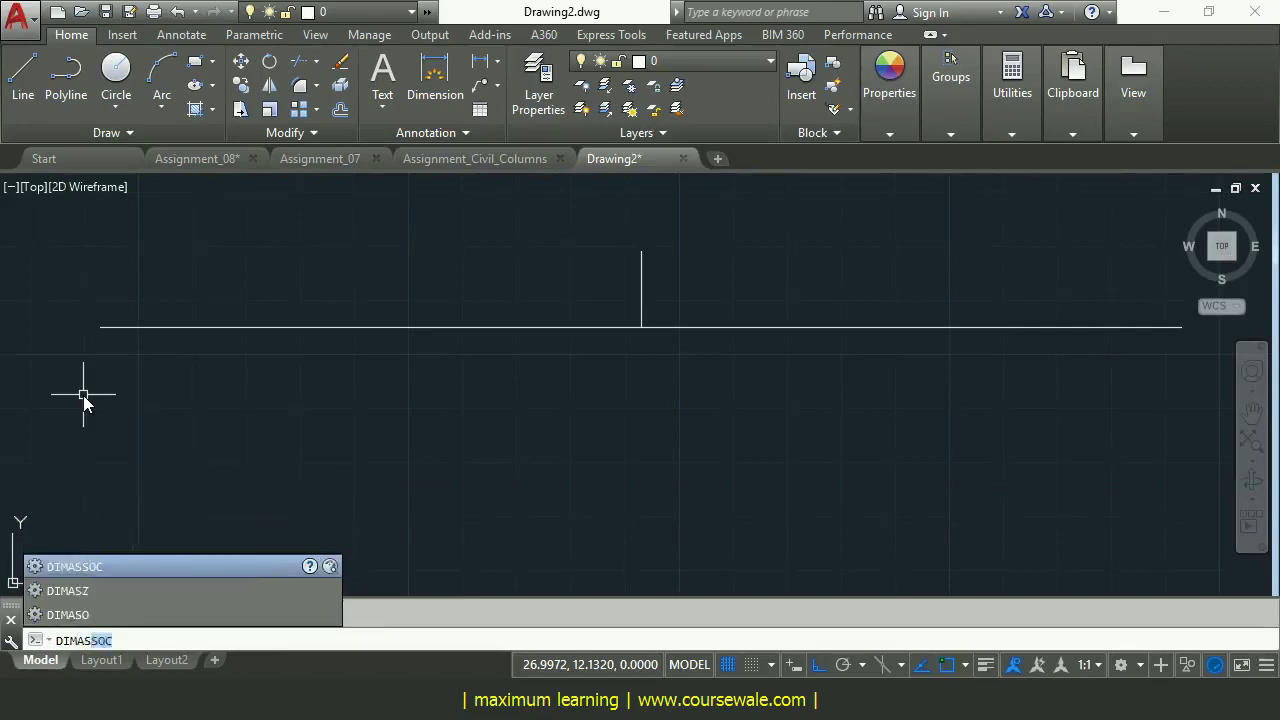
pyautogui.write('SOC')
pyautogui.press('Return')
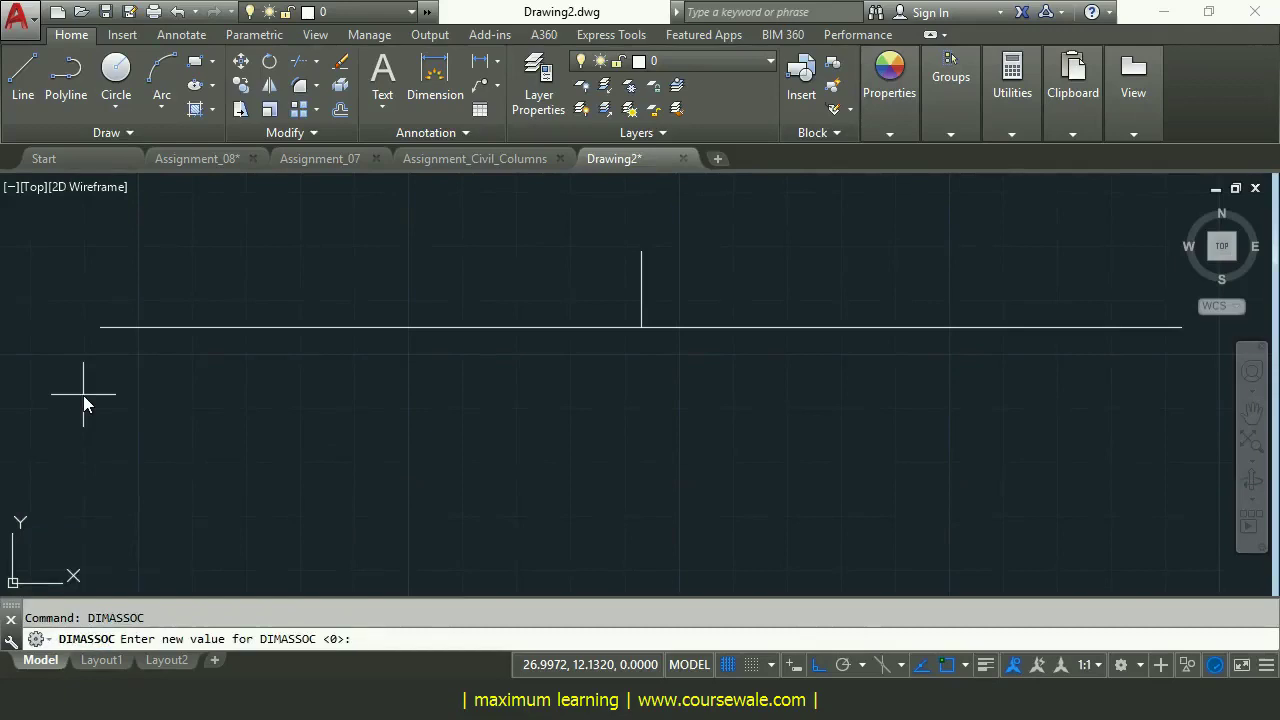
pyautogui.write('1')
pyautogui.press('Return')
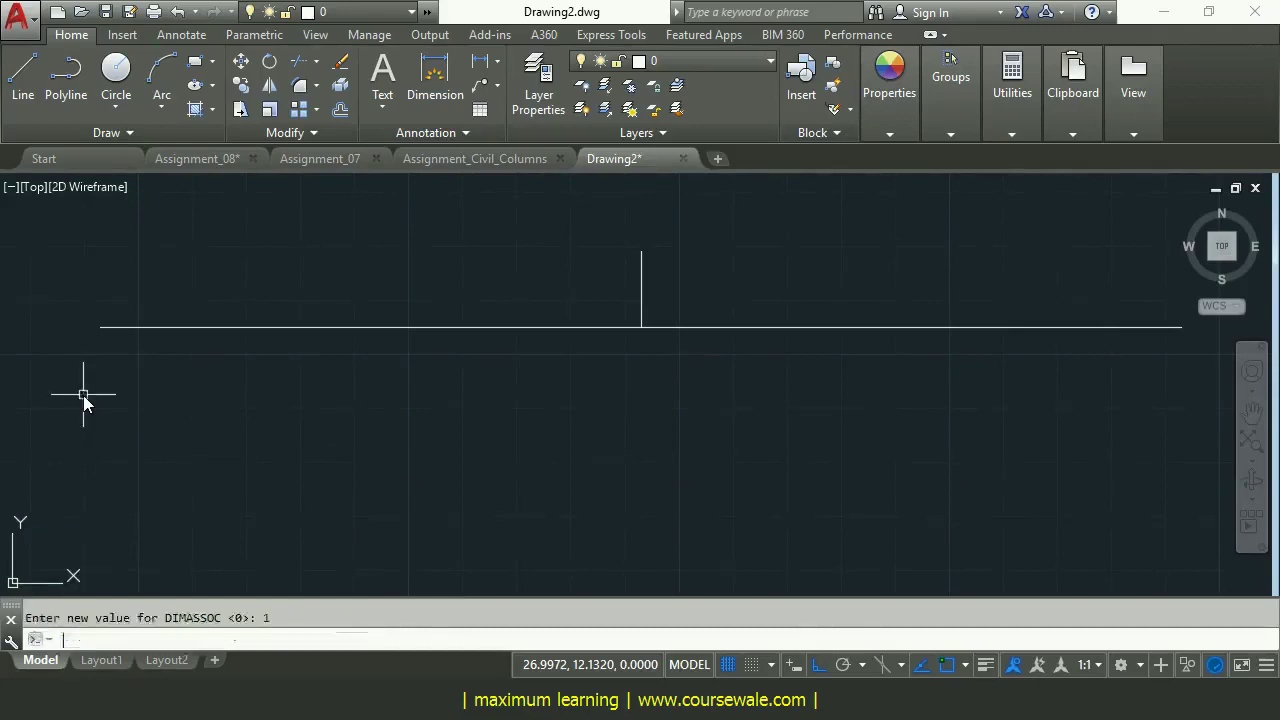
# - Add a linear dimension to the whole horizontal line by selecting the line as the object, placing the dimension below it
pyautogui.write('DIMLIN')
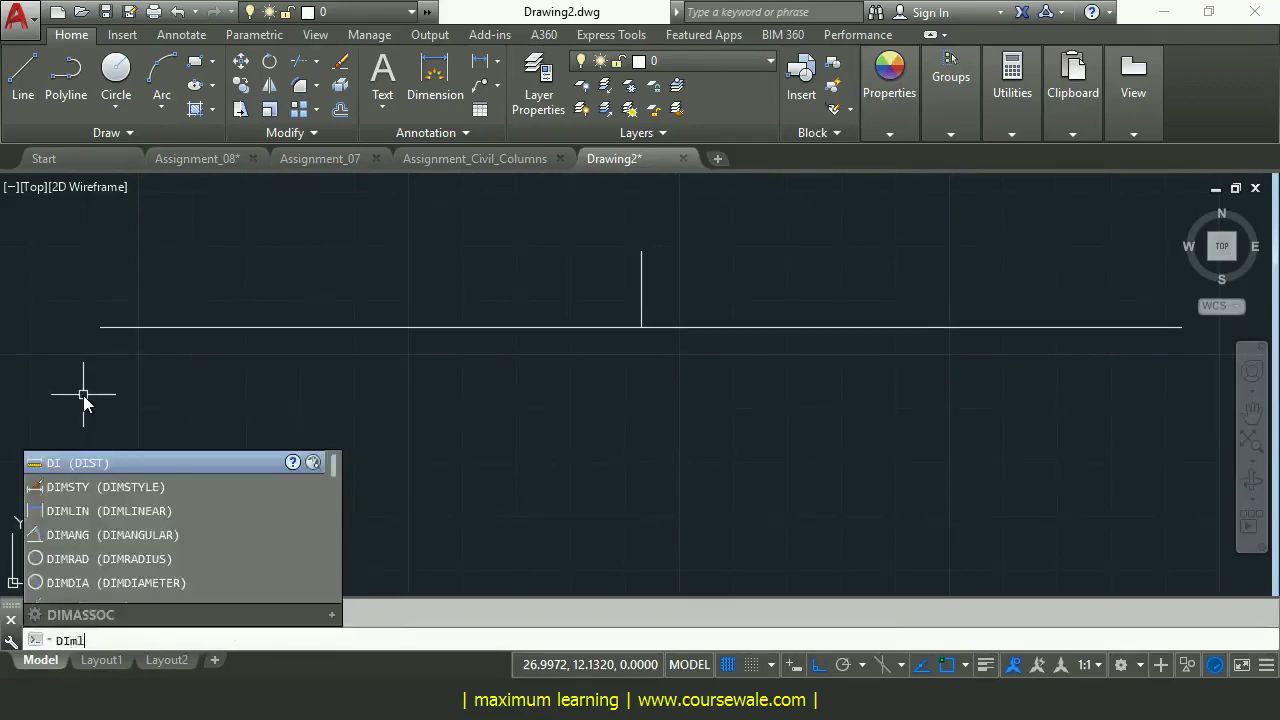
pyautogui.press('Return')
pyautogui.press('Return')
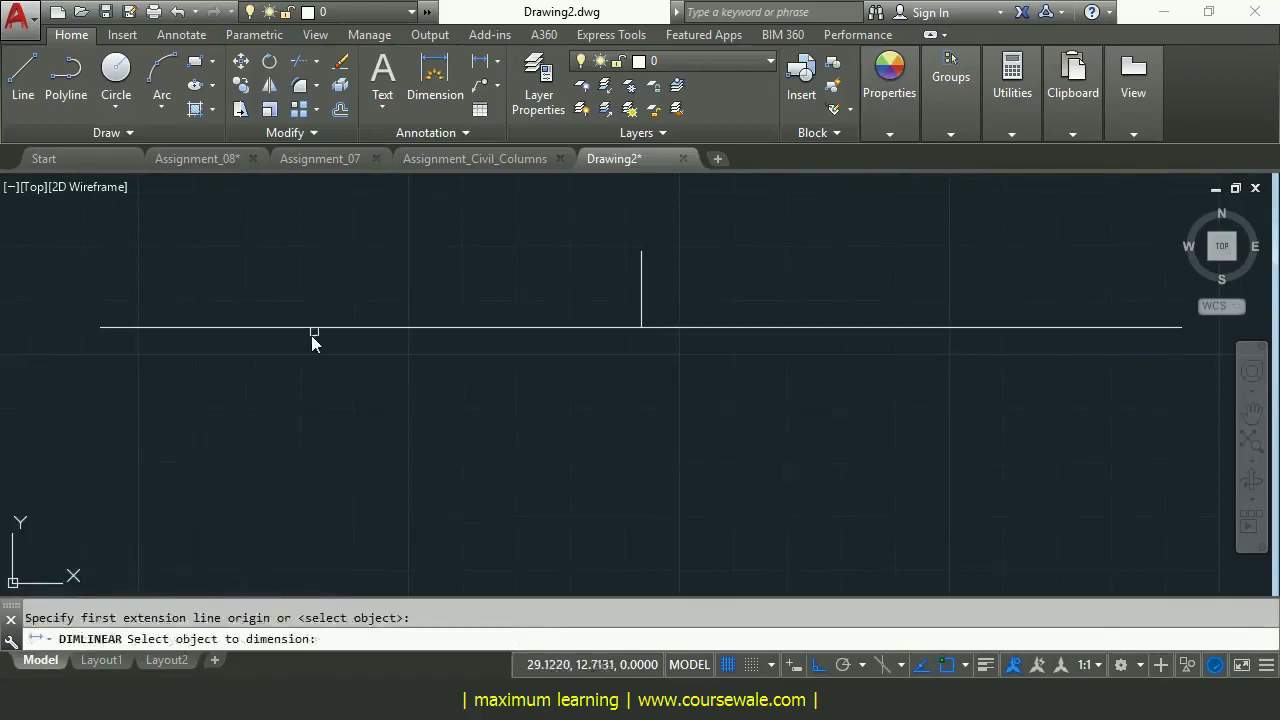
pyautogui.click(315, 329)
pyautogui.click(330, 413)
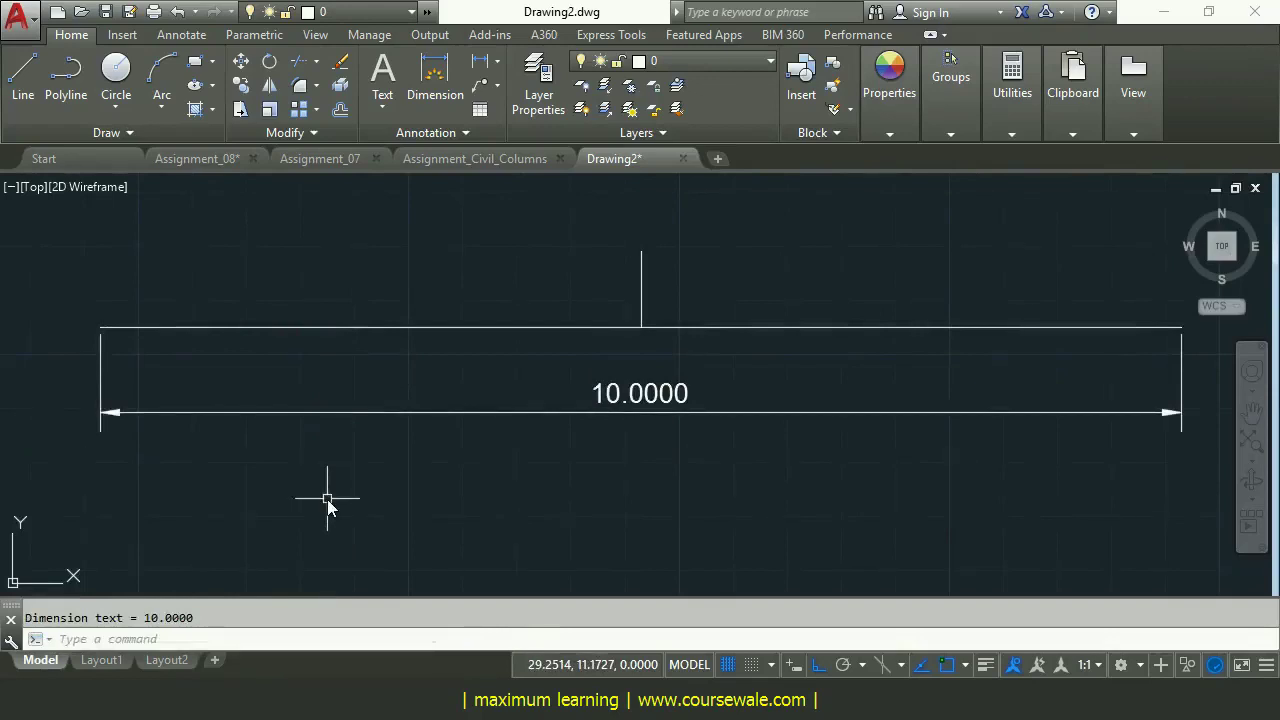
# - Trim away the part of the horizontal line right of the short vertical line, using the vertical line as cutting edge
pyautogui.write('tr')
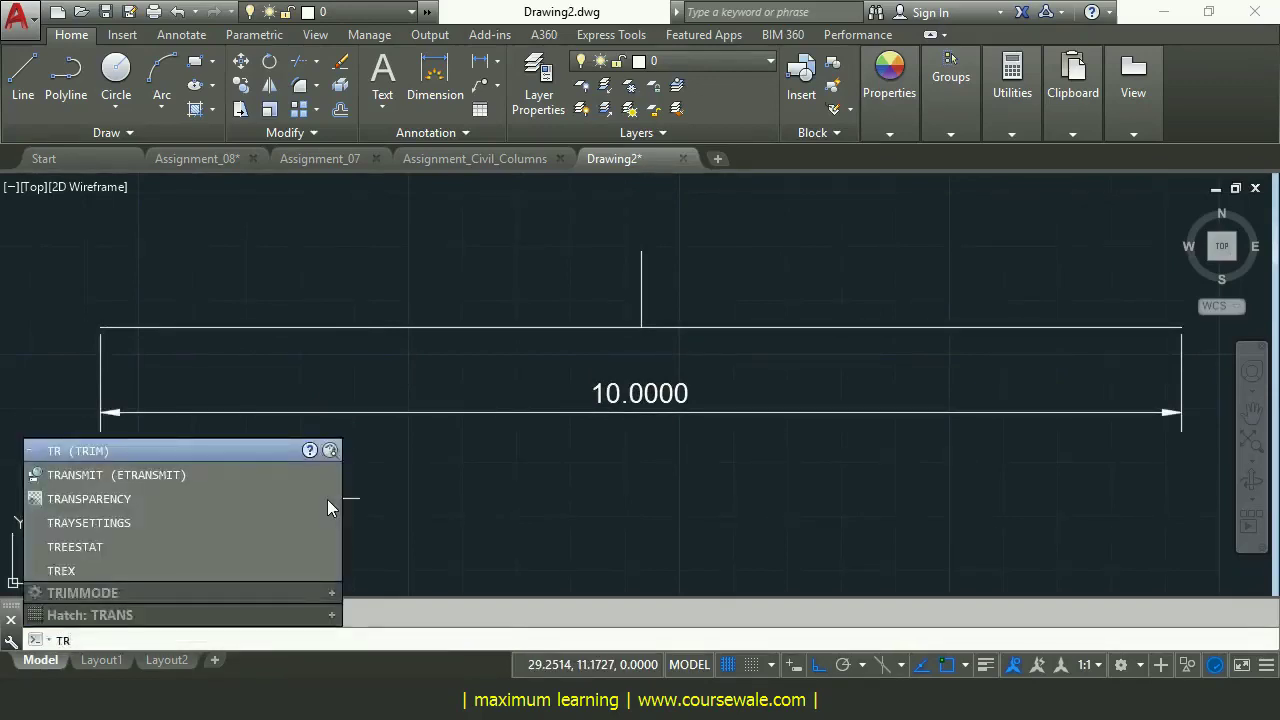
pyautogui.press('Return')
pyautogui.click(641, 302)
pyautogui.press('Return')
pyautogui.click(742, 327)
pyautogui.press('Return')
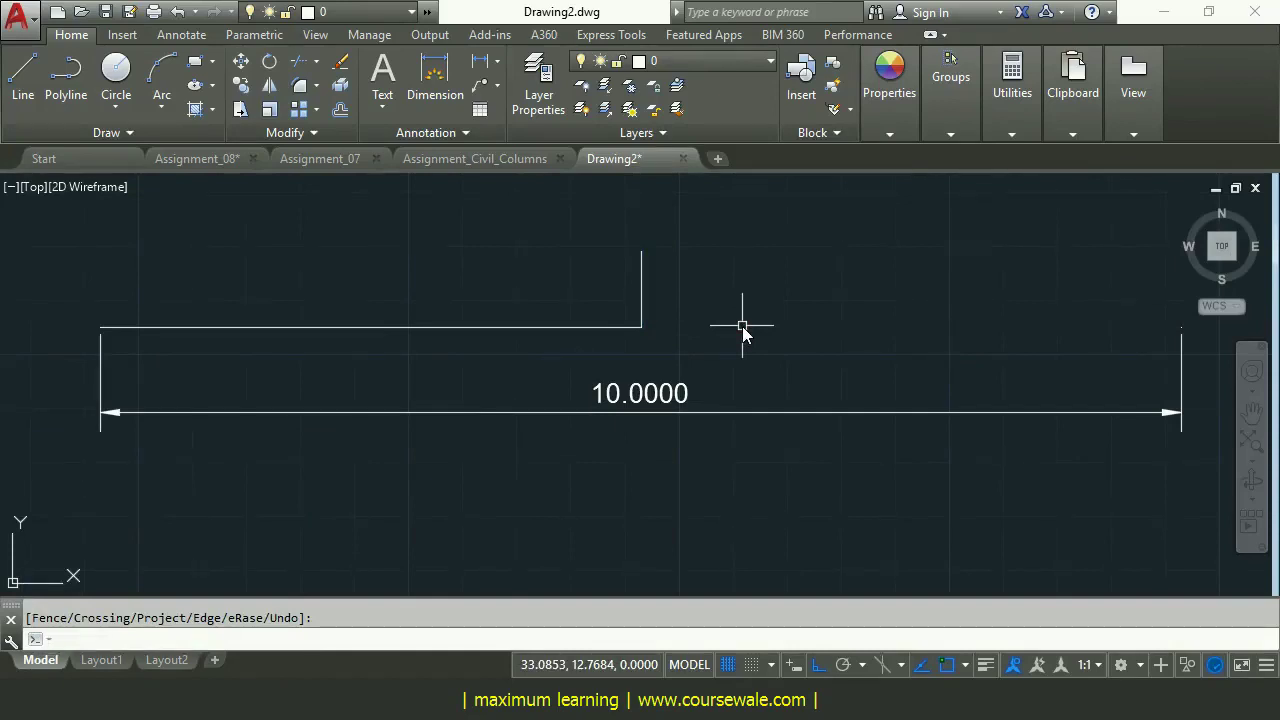
# - Erase the linear dimension below the horizontal line by picking only its dimension line
pyautogui.write('e')
pyautogui.press('Return')
pyautogui.click(743, 410)
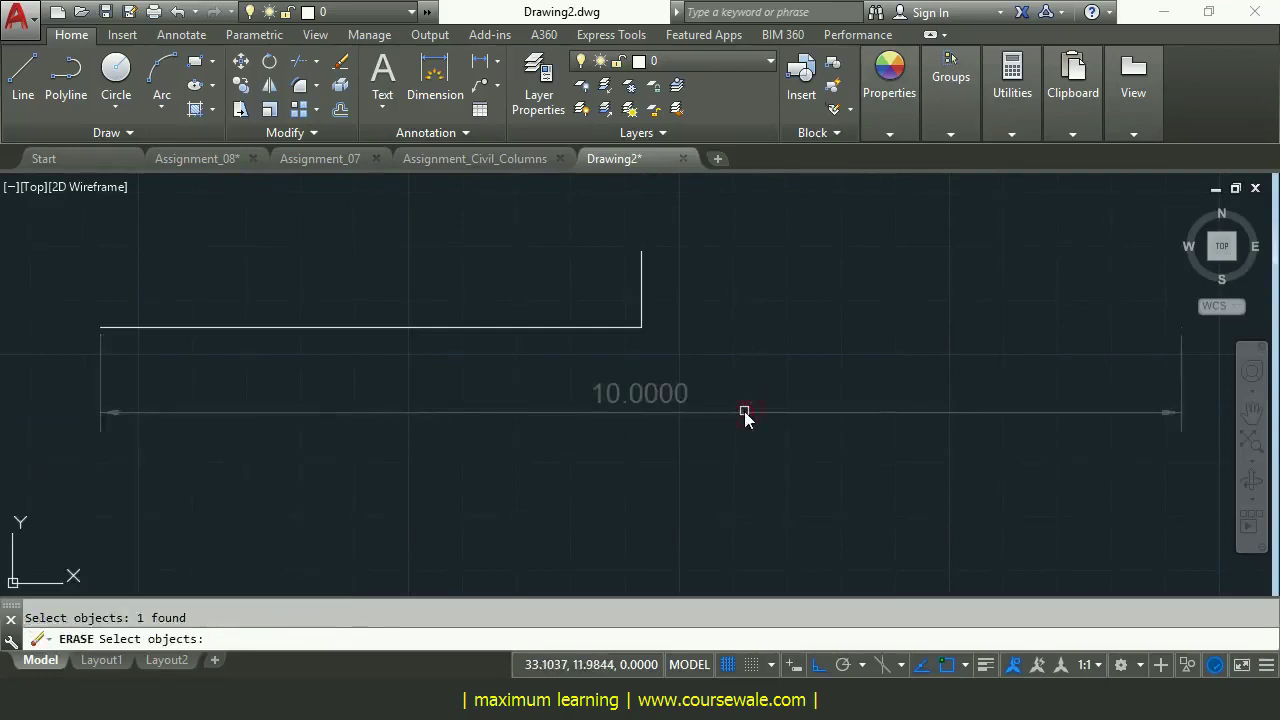
pyautogui.press('Return')
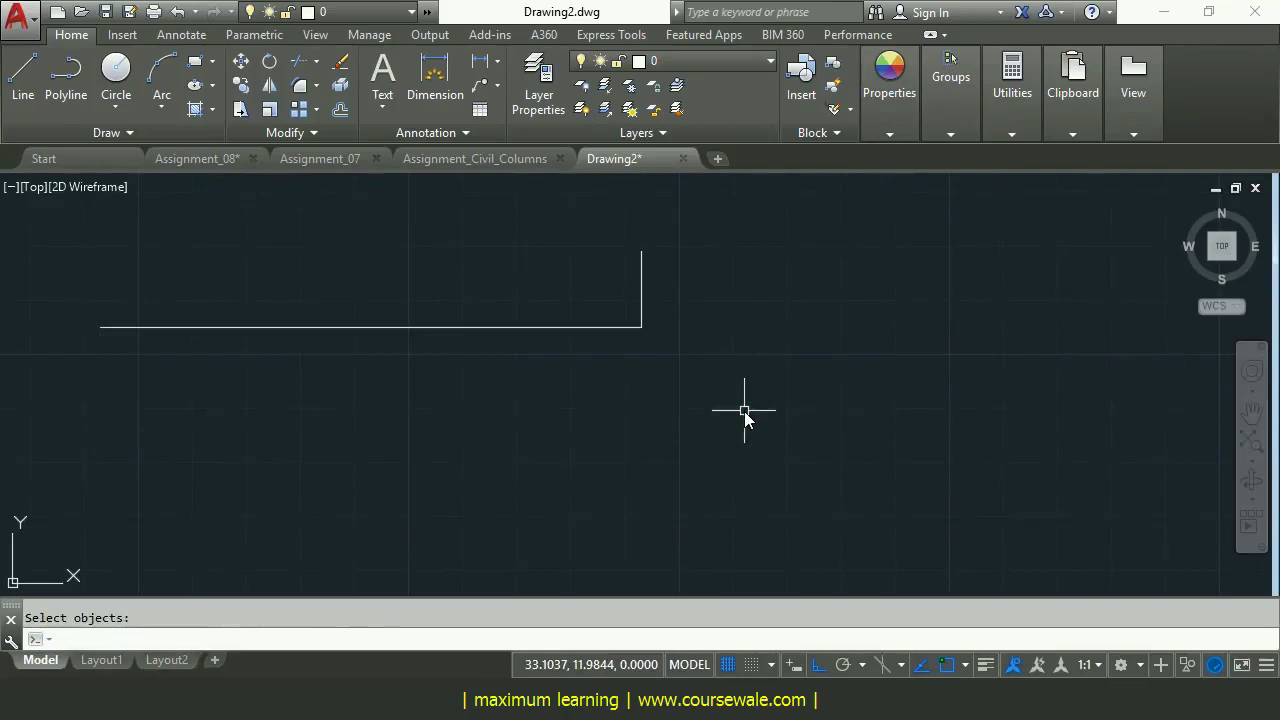